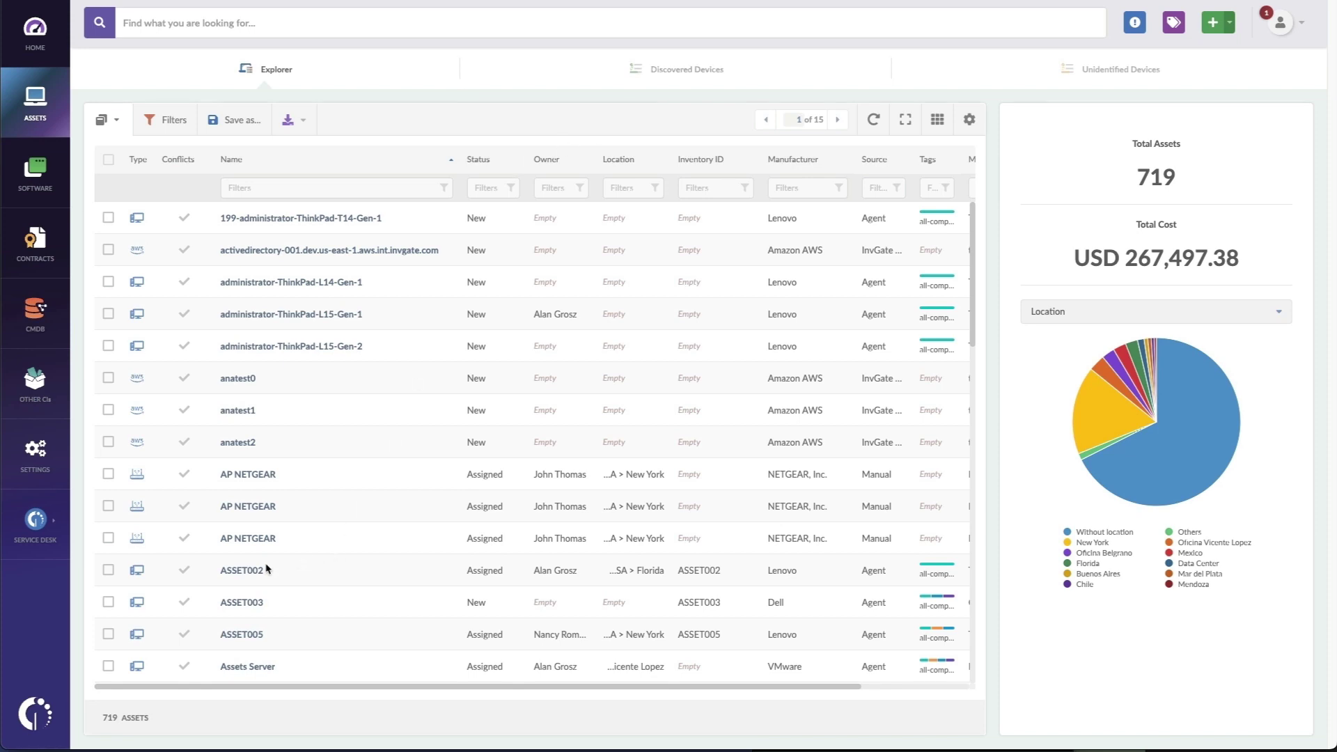
- Open ASSET005's Software tab, try a name filter, then clear it to list all software
click(255, 635)
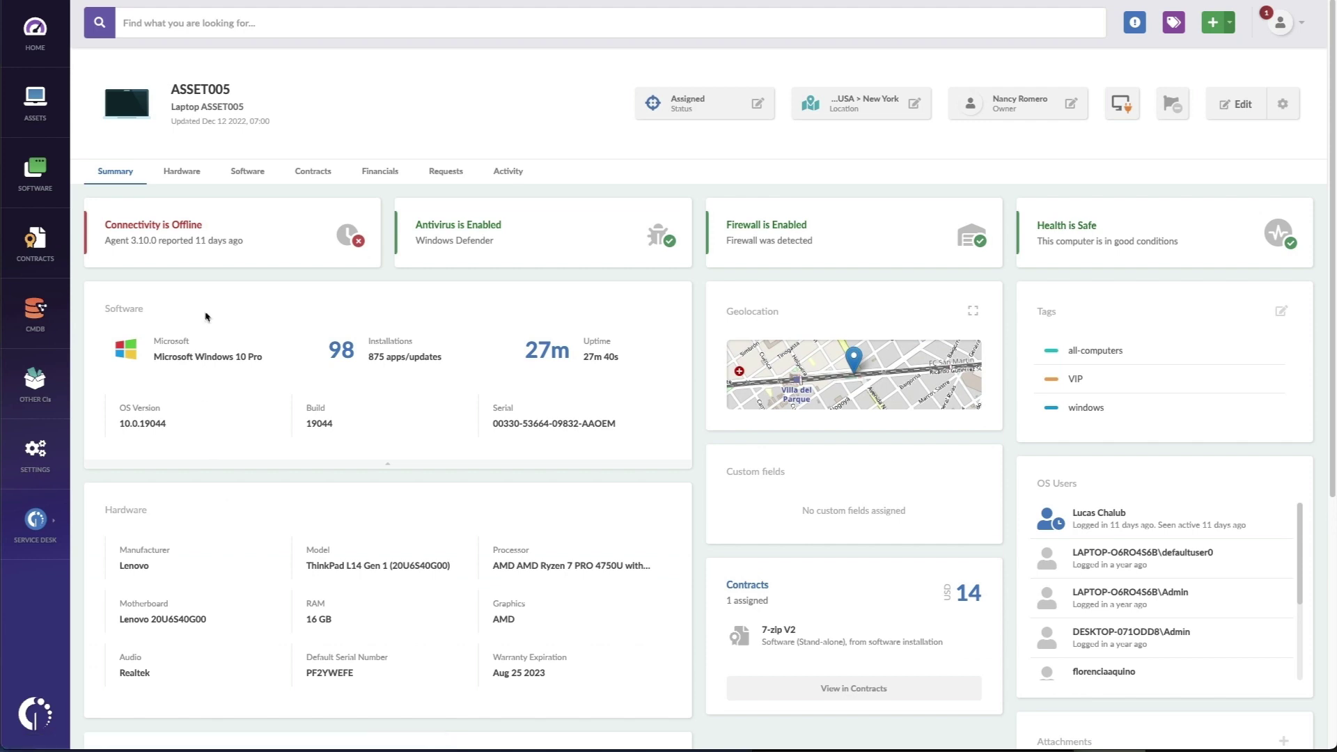
click(262, 173)
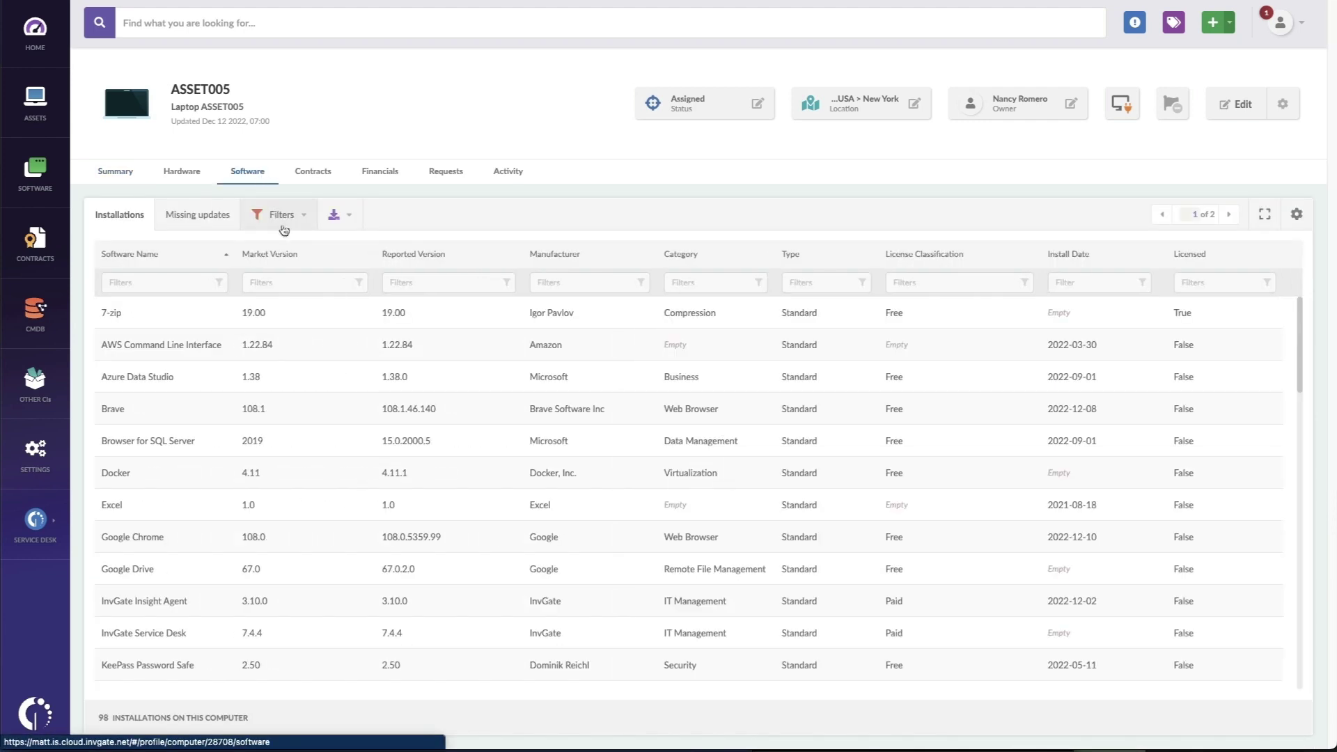
click(179, 277)
text(spotify)
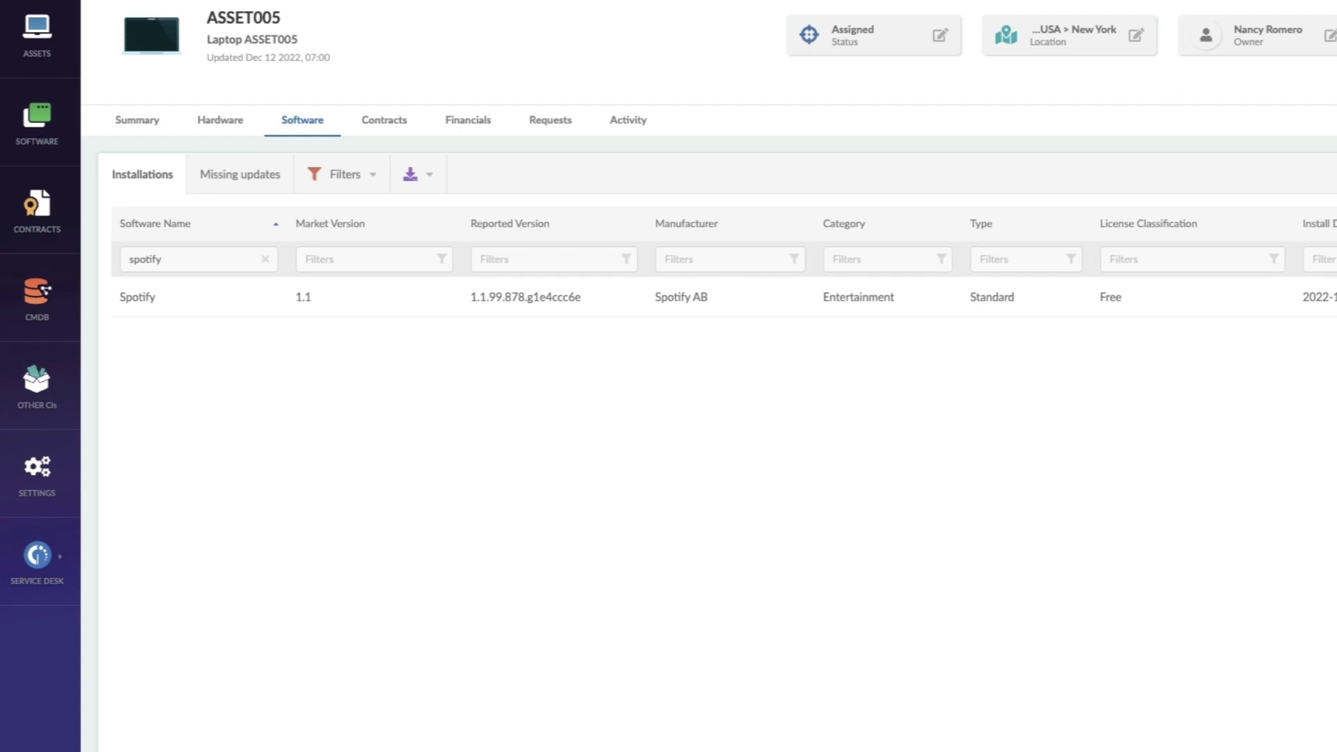
click(265, 259)
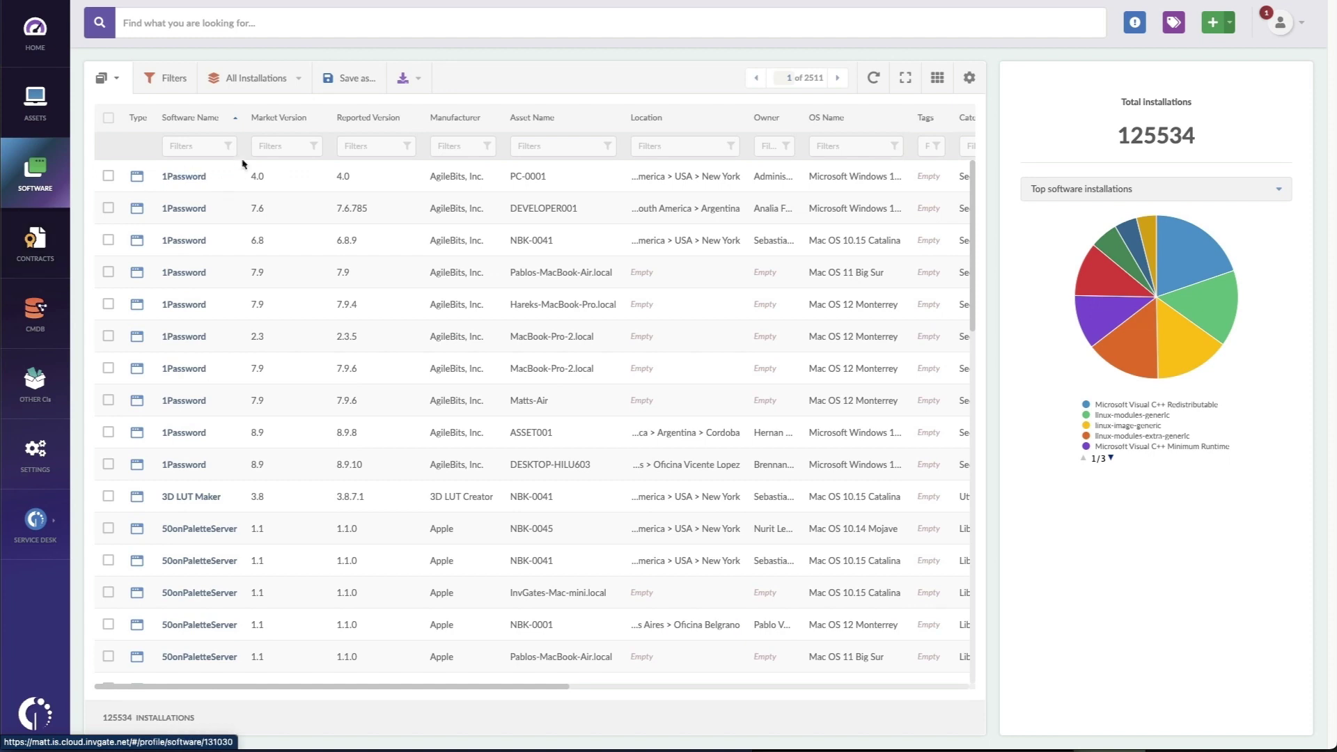
- Search installations where Software Name contains 'adob', then scroll through the Adobe results
click(264, 29)
text(softwar)
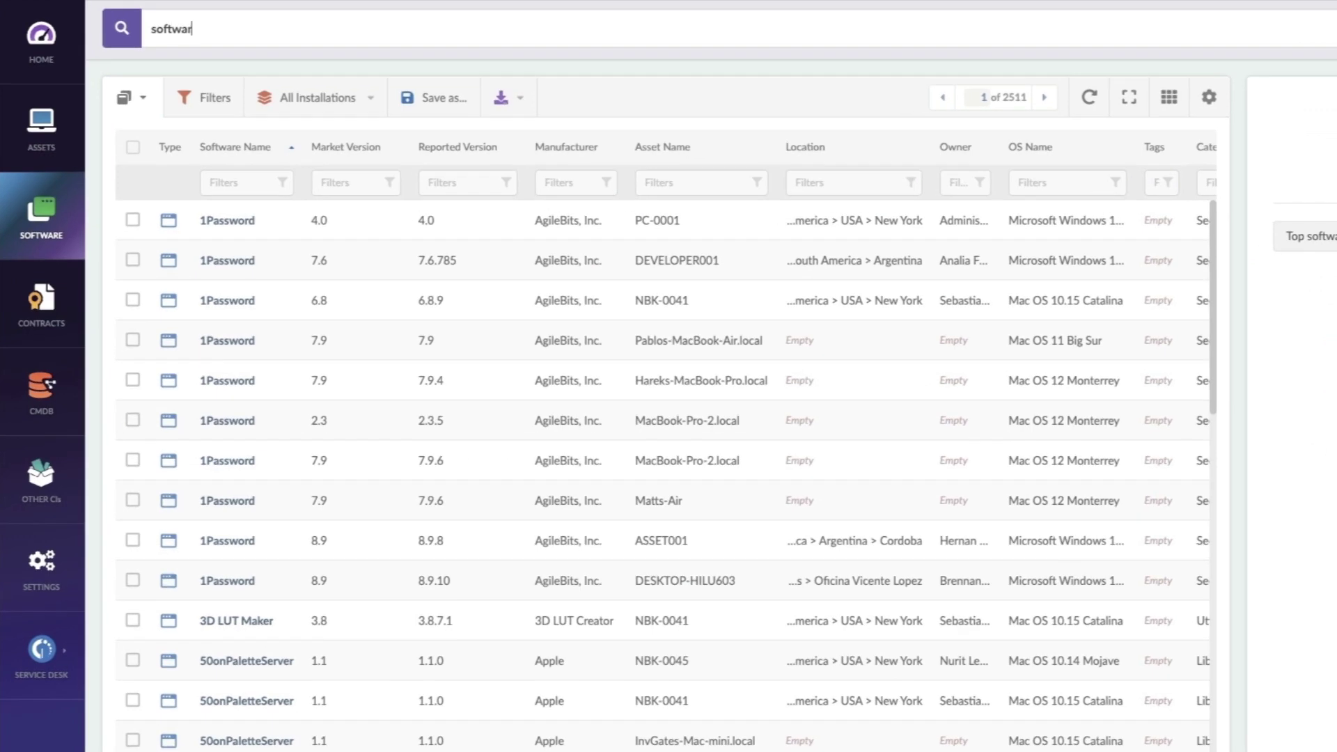
text(e)
click(284, 122)
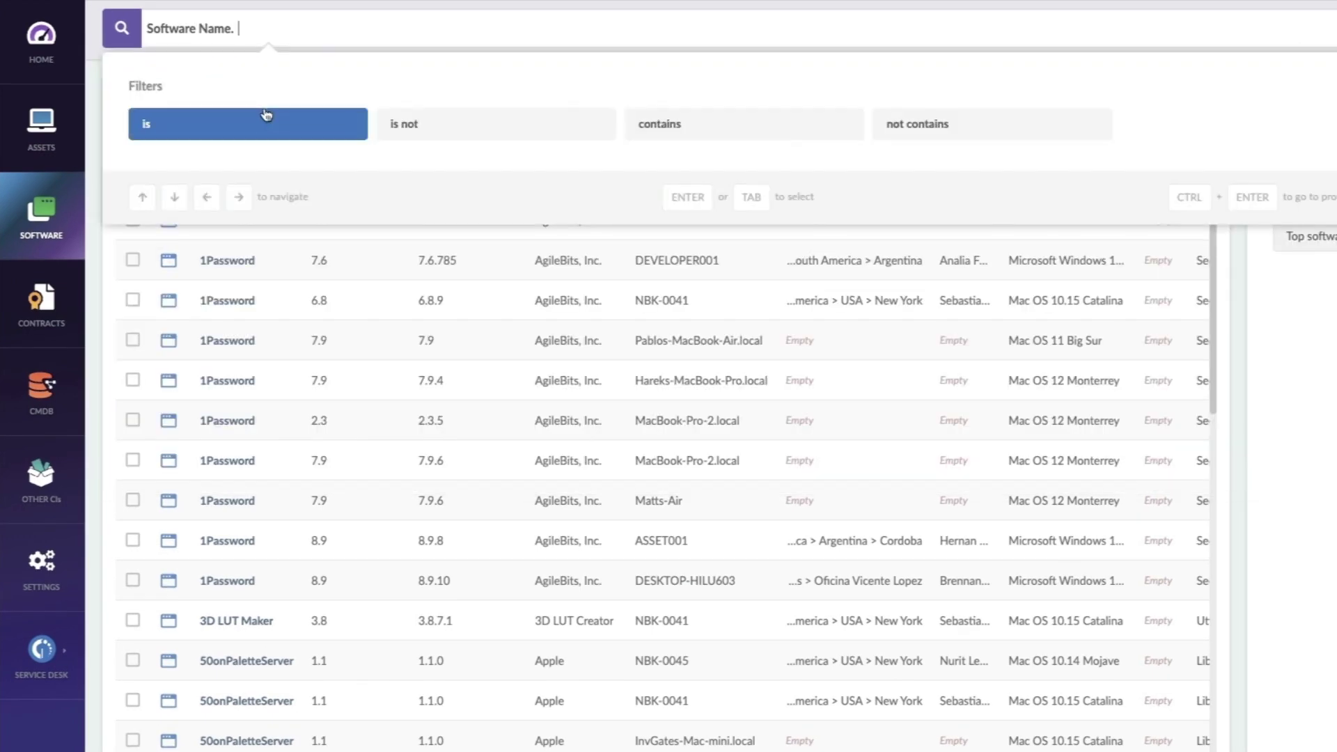
click(747, 129)
text(adobe)
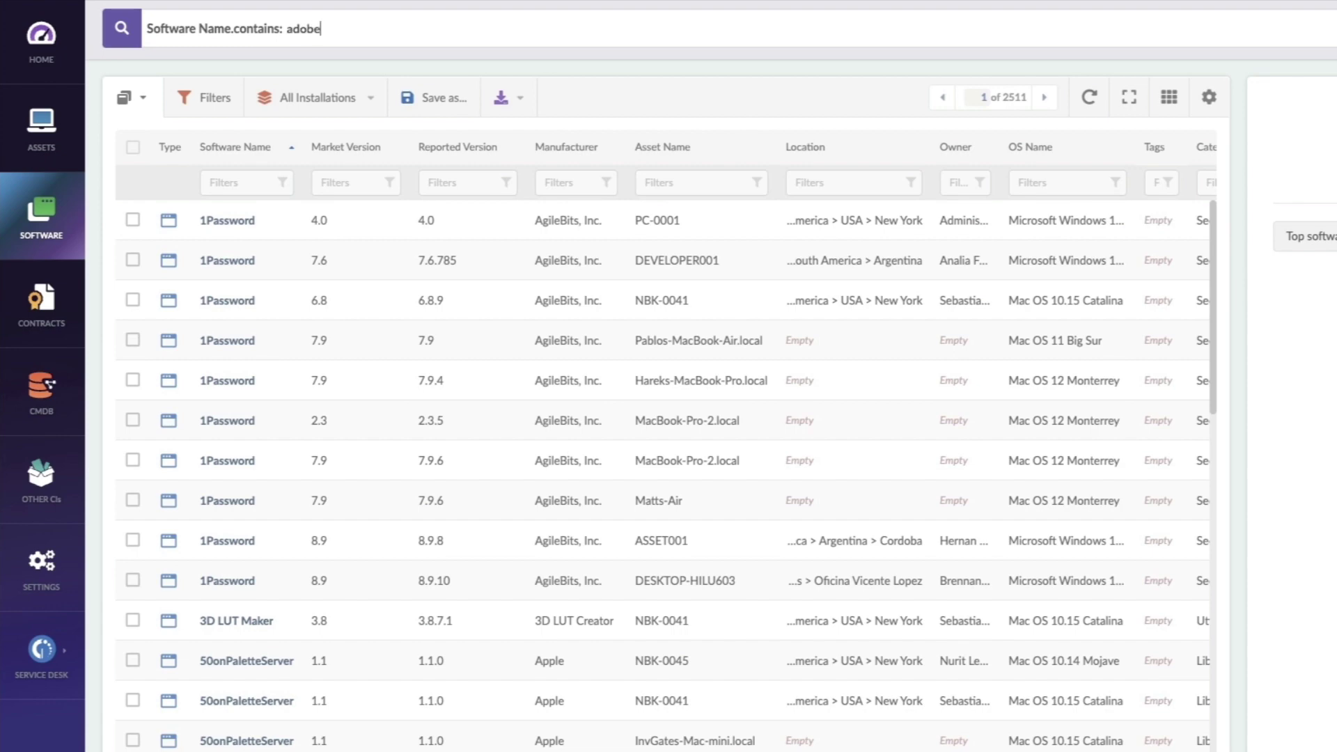
key(Return)
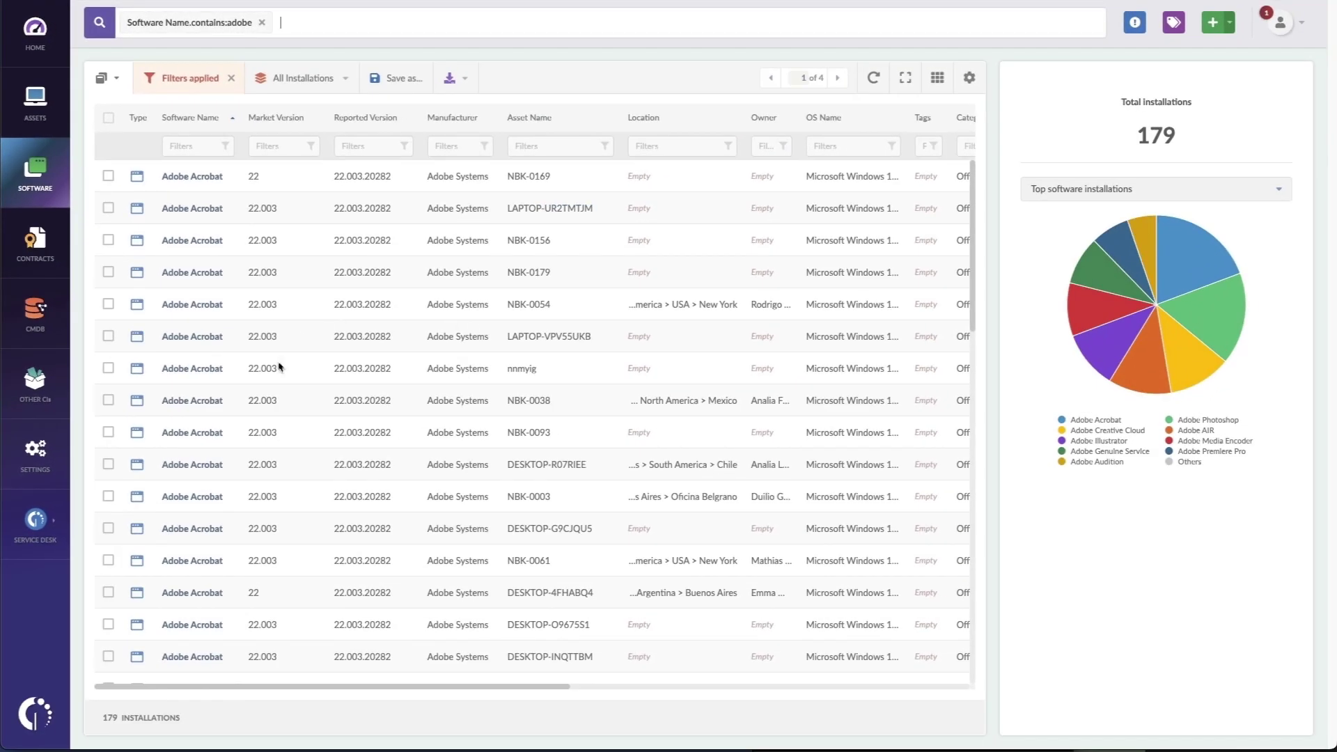
scroll(268, 452, down, 2)
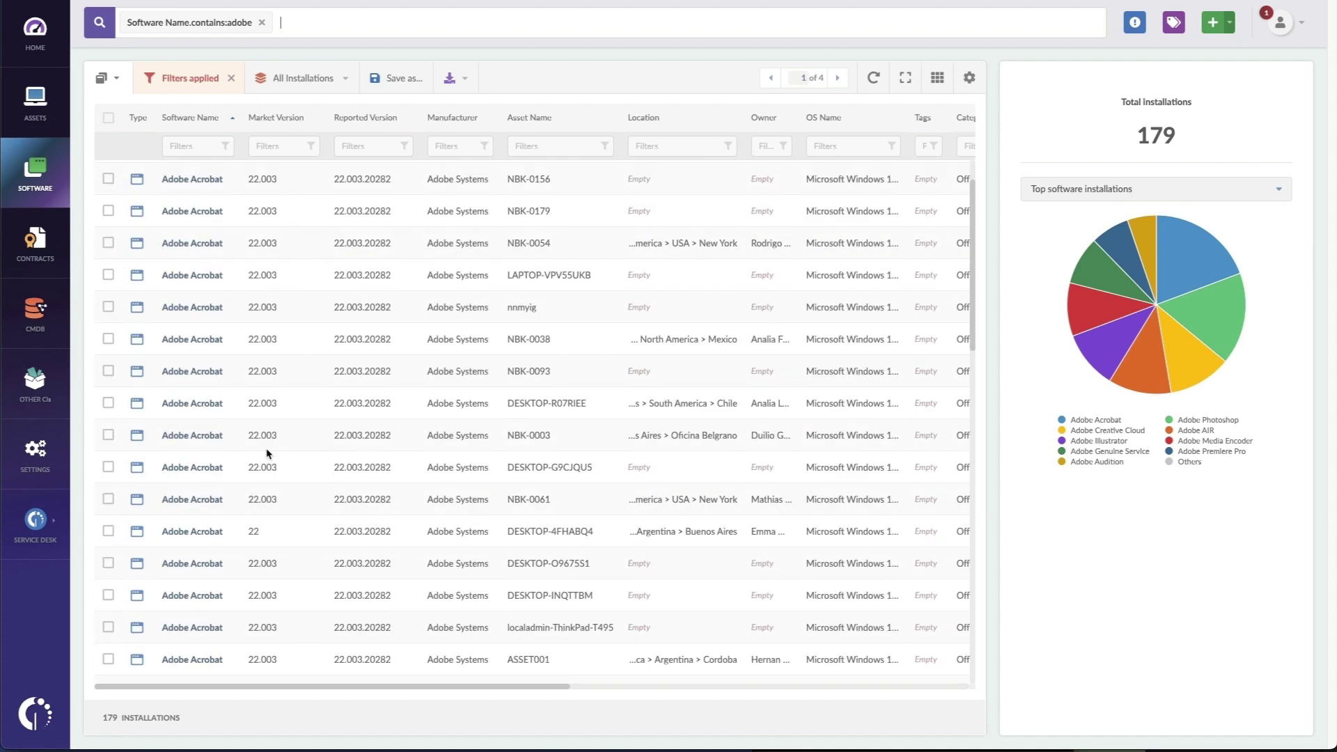
scroll(268, 454, down, 1)
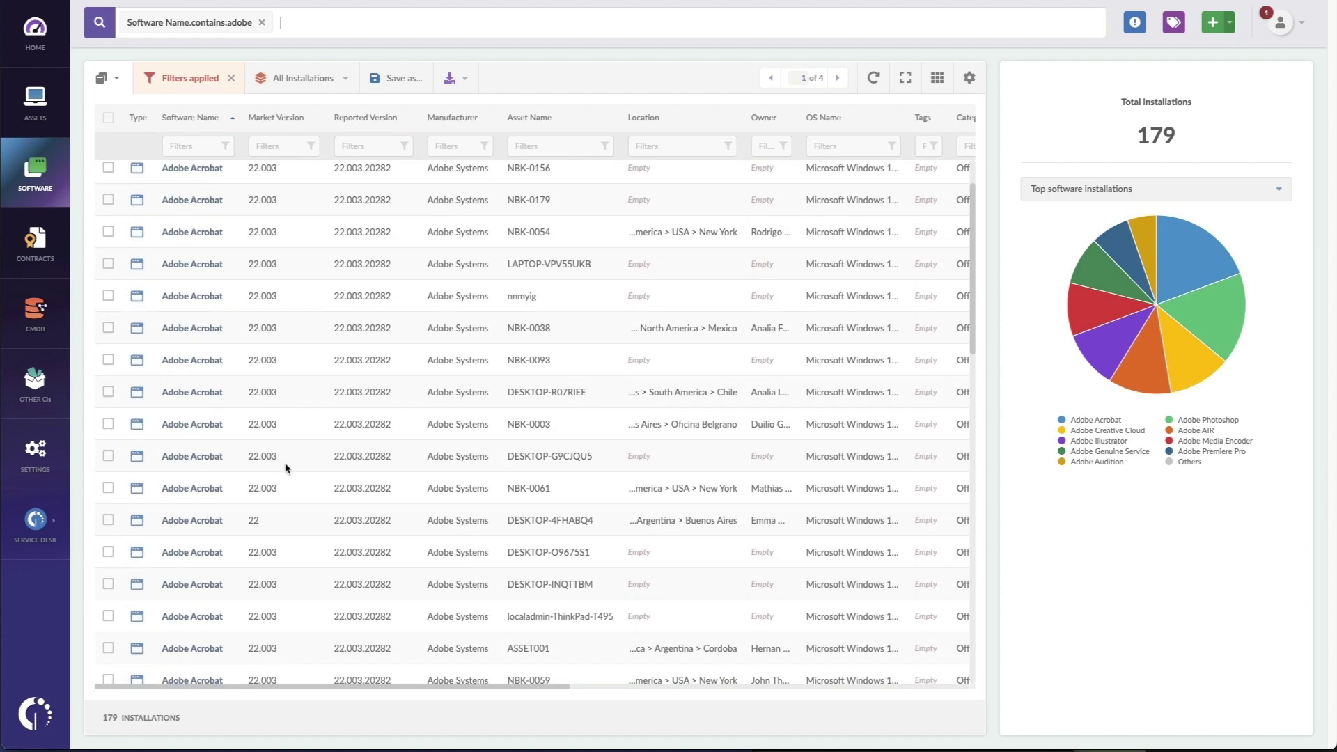
scroll(286, 468, down, 1)
scroll(282, 486, up, 3)
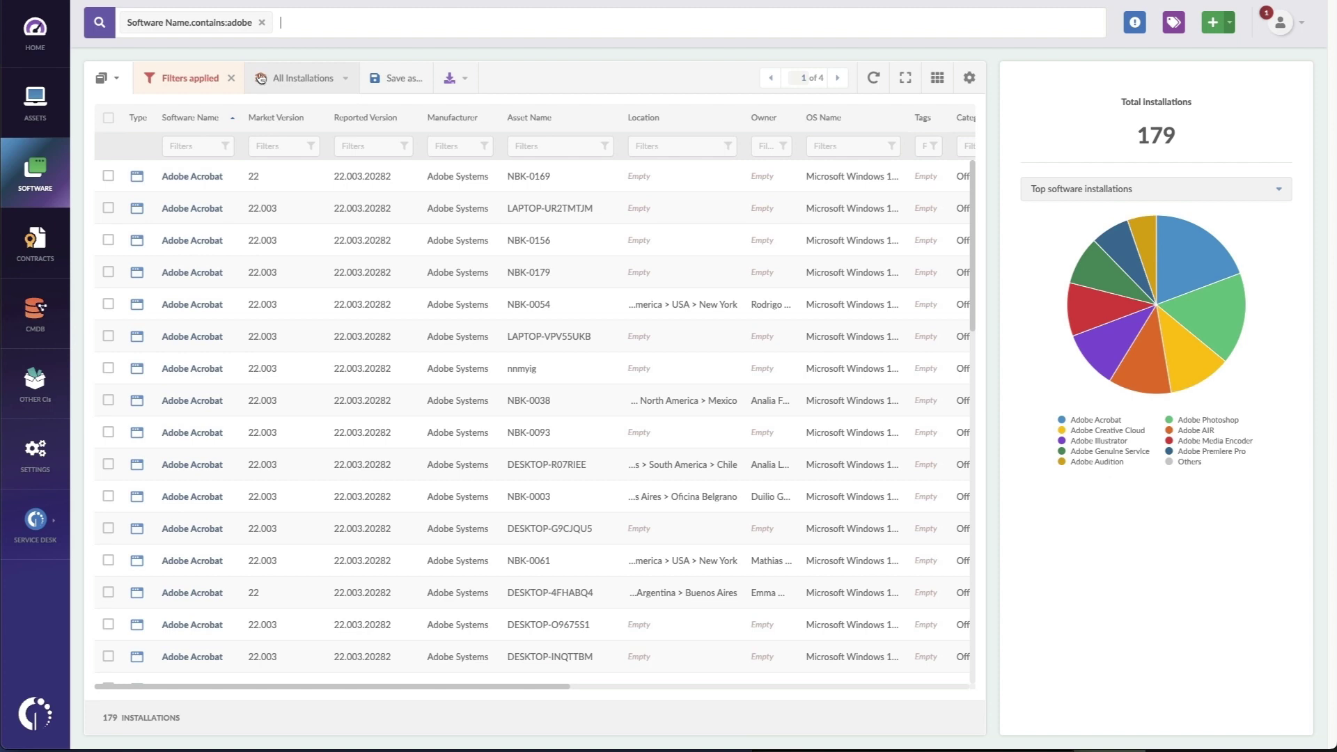
- Group the Adobe installations by Name and widen the Software Name column
click(278, 82)
click(305, 143)
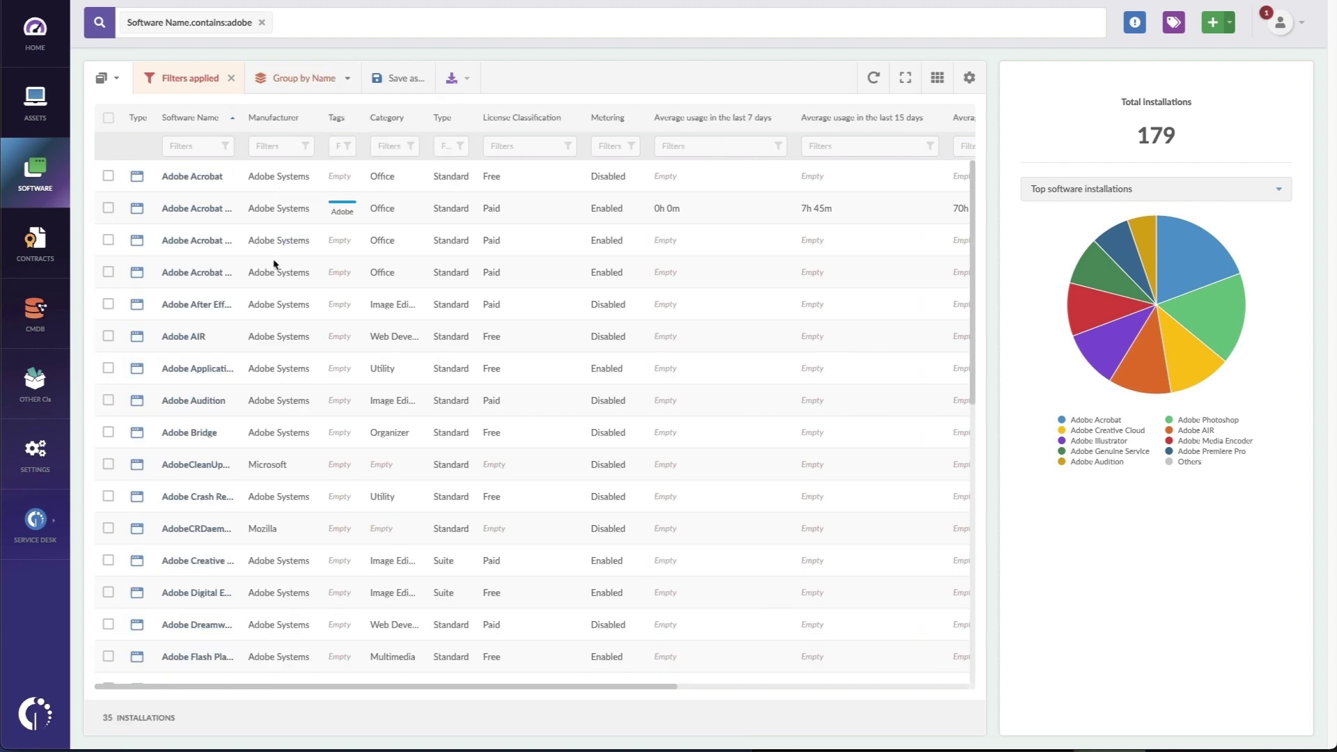
scroll(258, 339, down, 1)
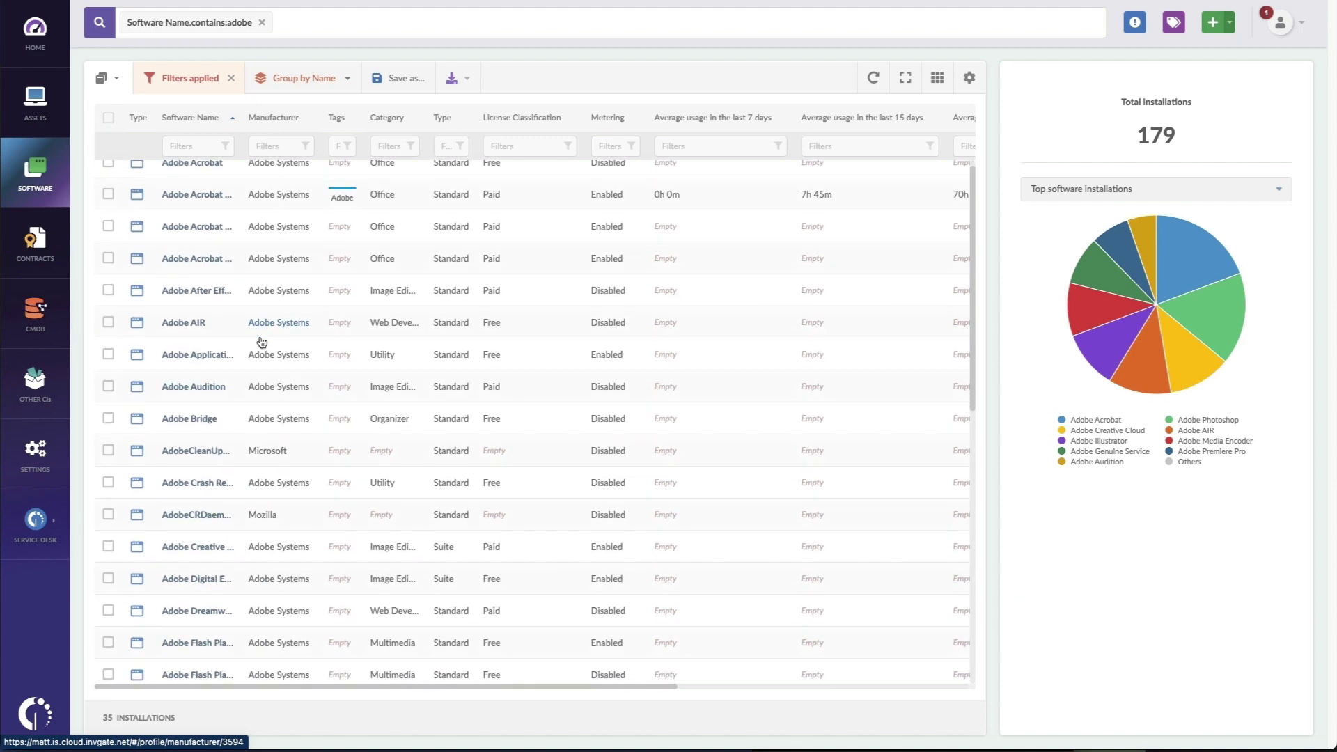
scroll(262, 342, up, 1)
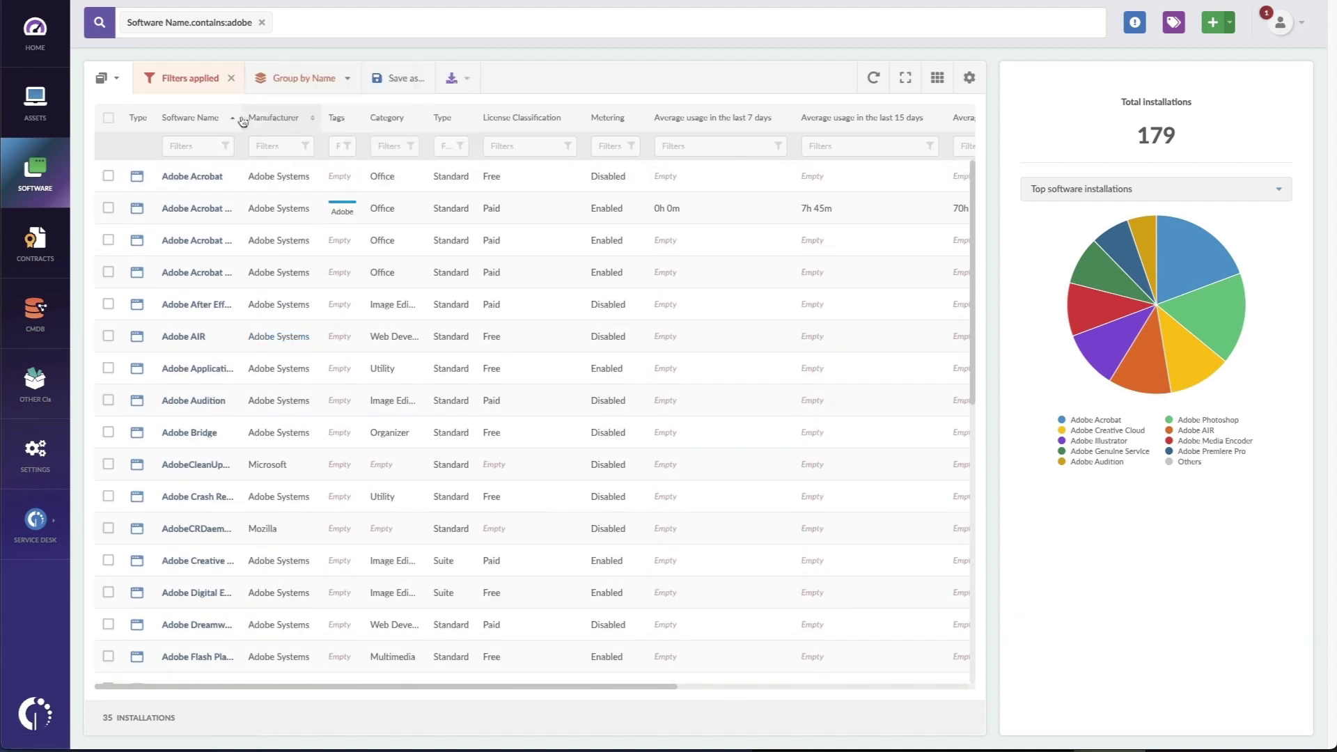
drag(242, 122, 339, 126)
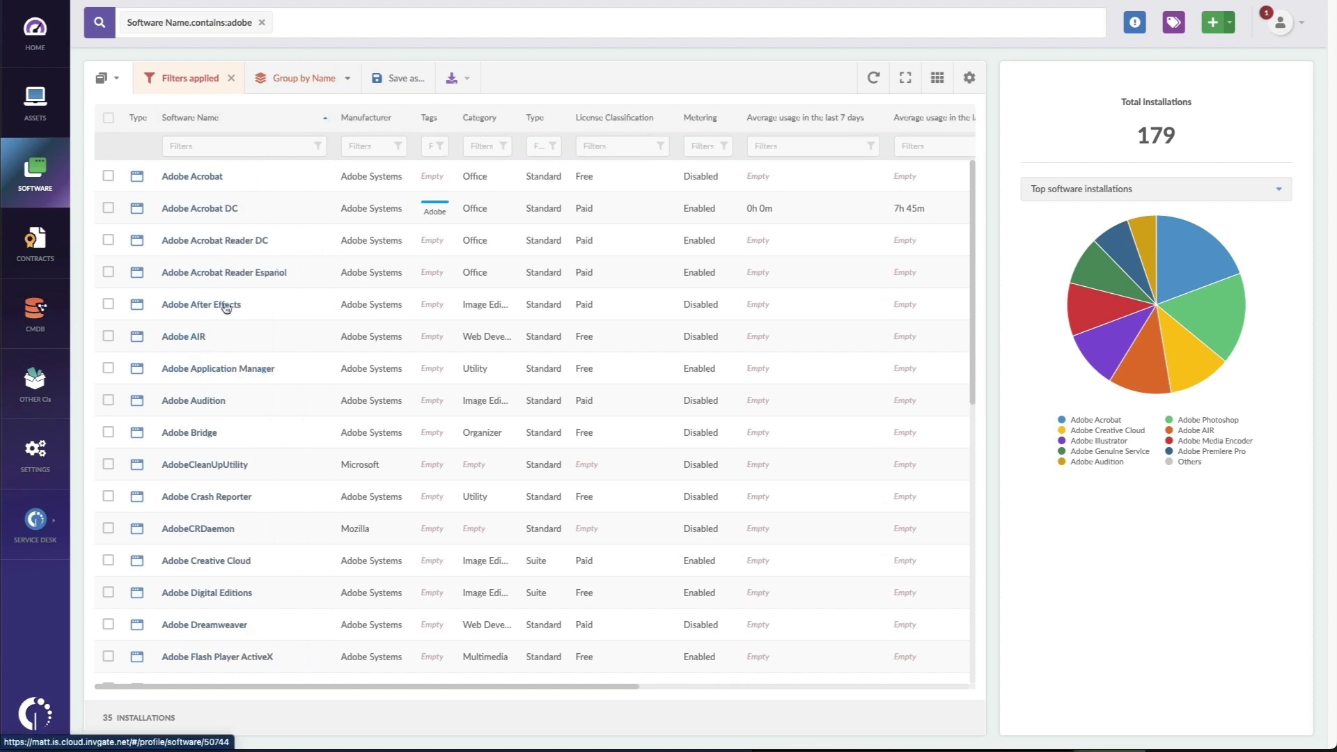
- Open Adobe Acrobat DC's Contracts tab and select the Acrobat for teams contract
click(203, 209)
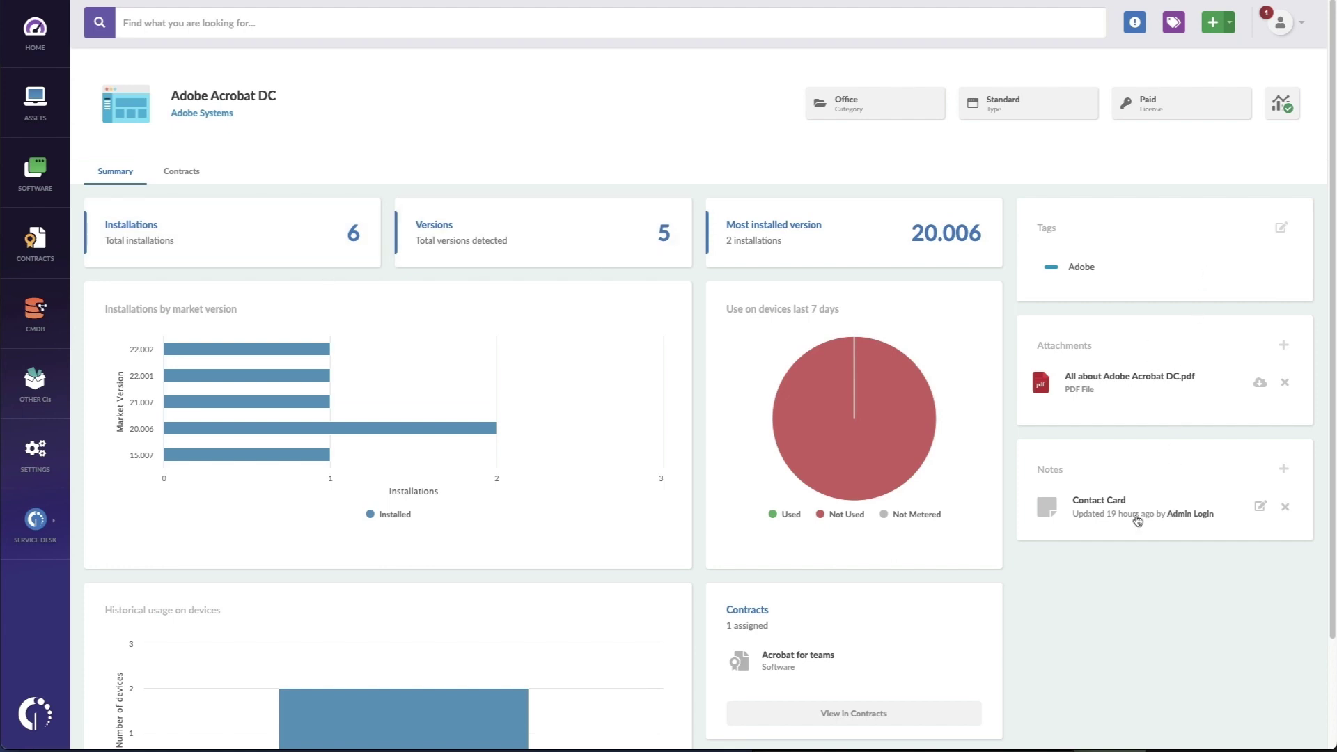
mouse_move(1138, 518)
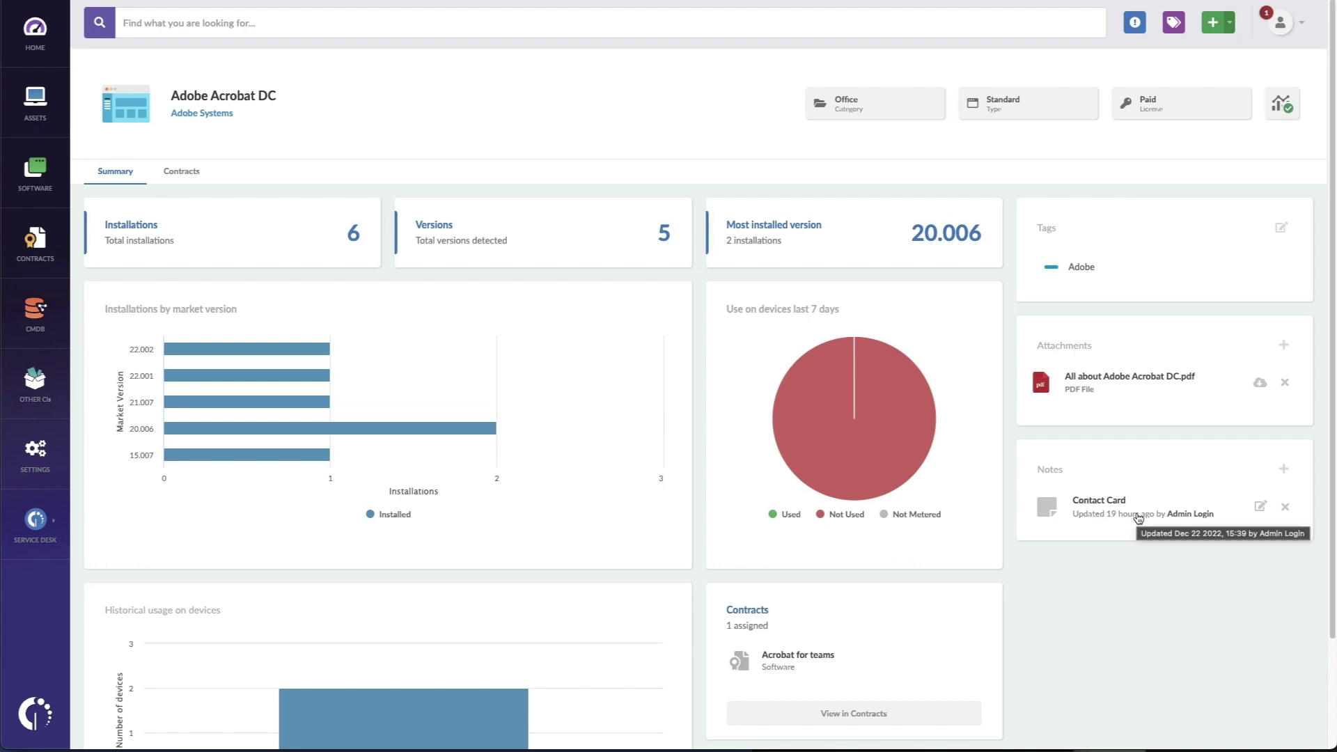
click(181, 174)
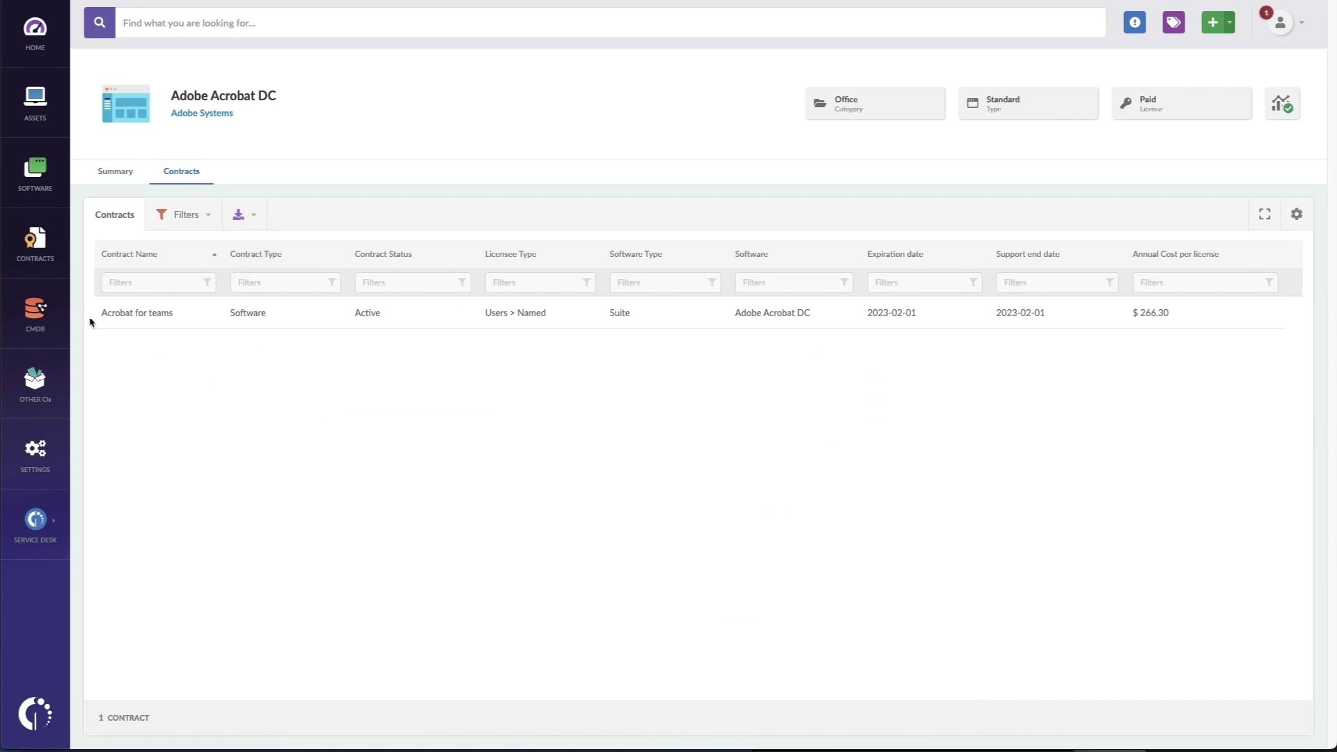
click(140, 315)
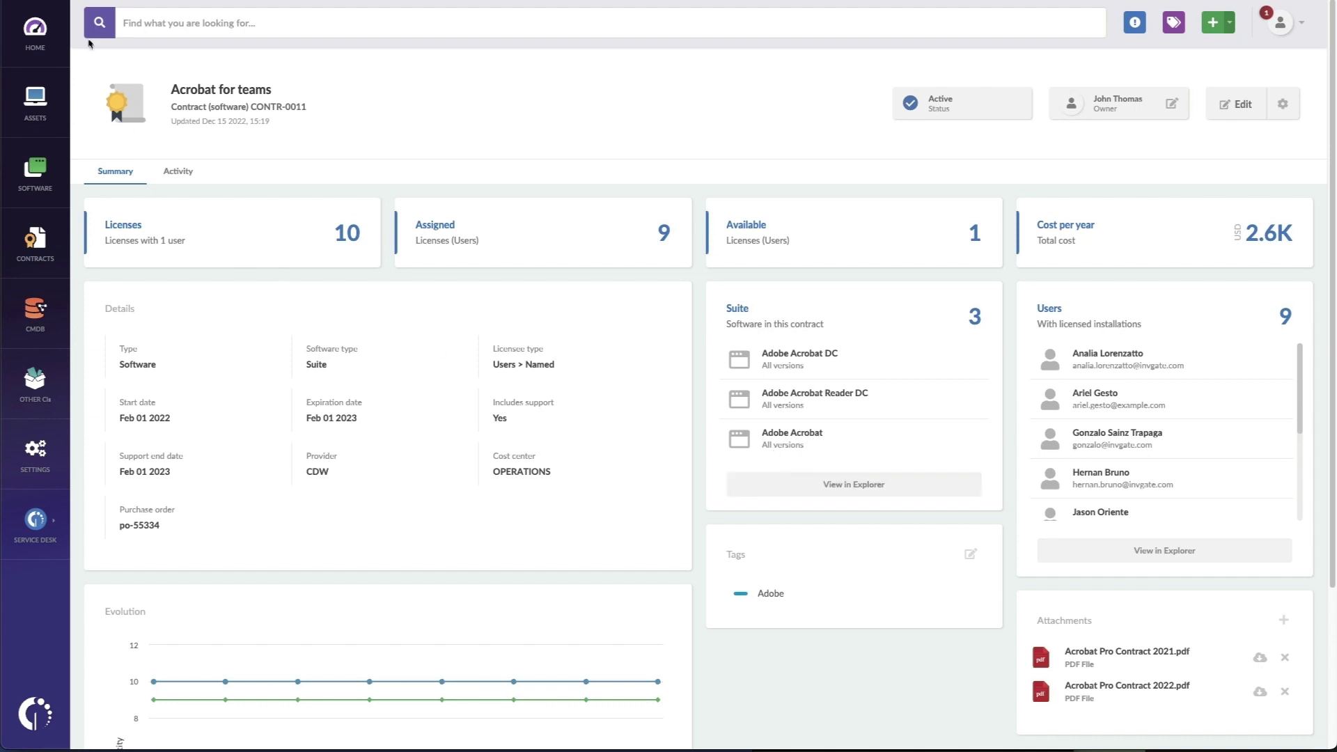
- Return to Adobe Acrobat DC and list its two installations
click(800, 353)
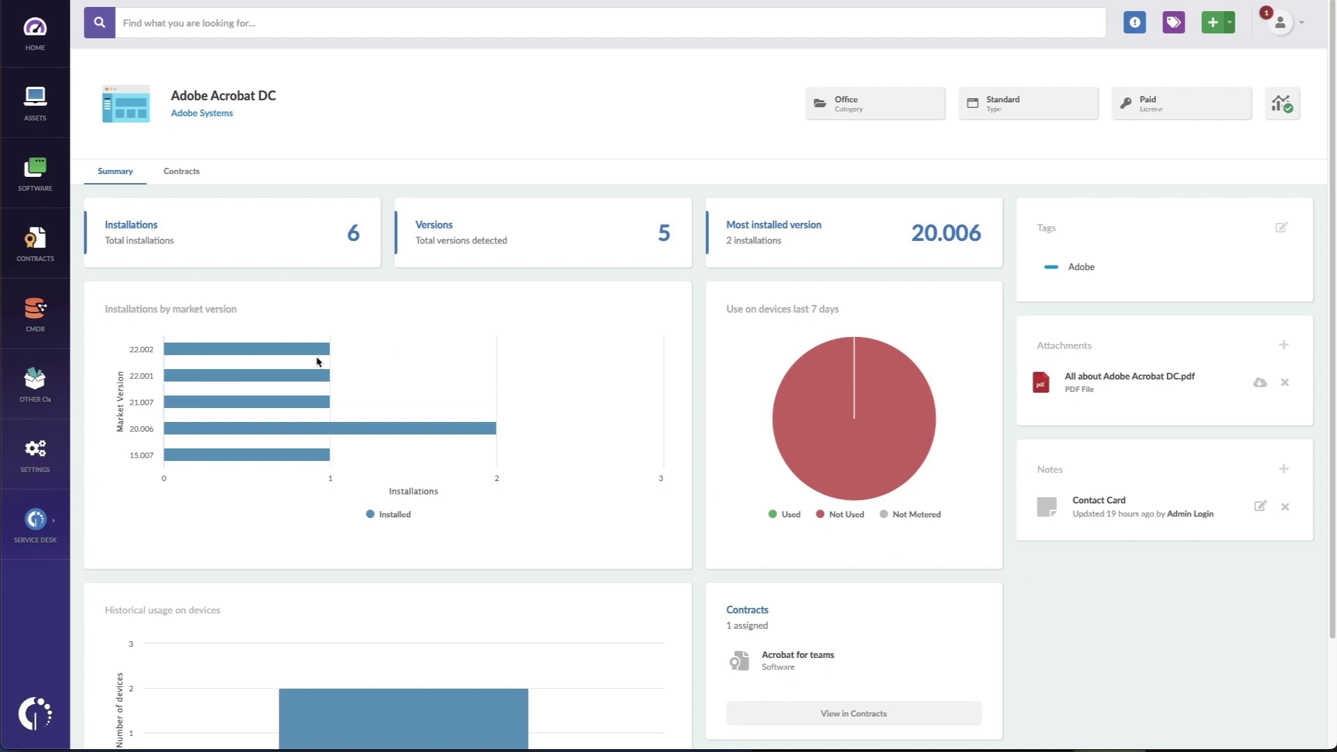
click(309, 432)
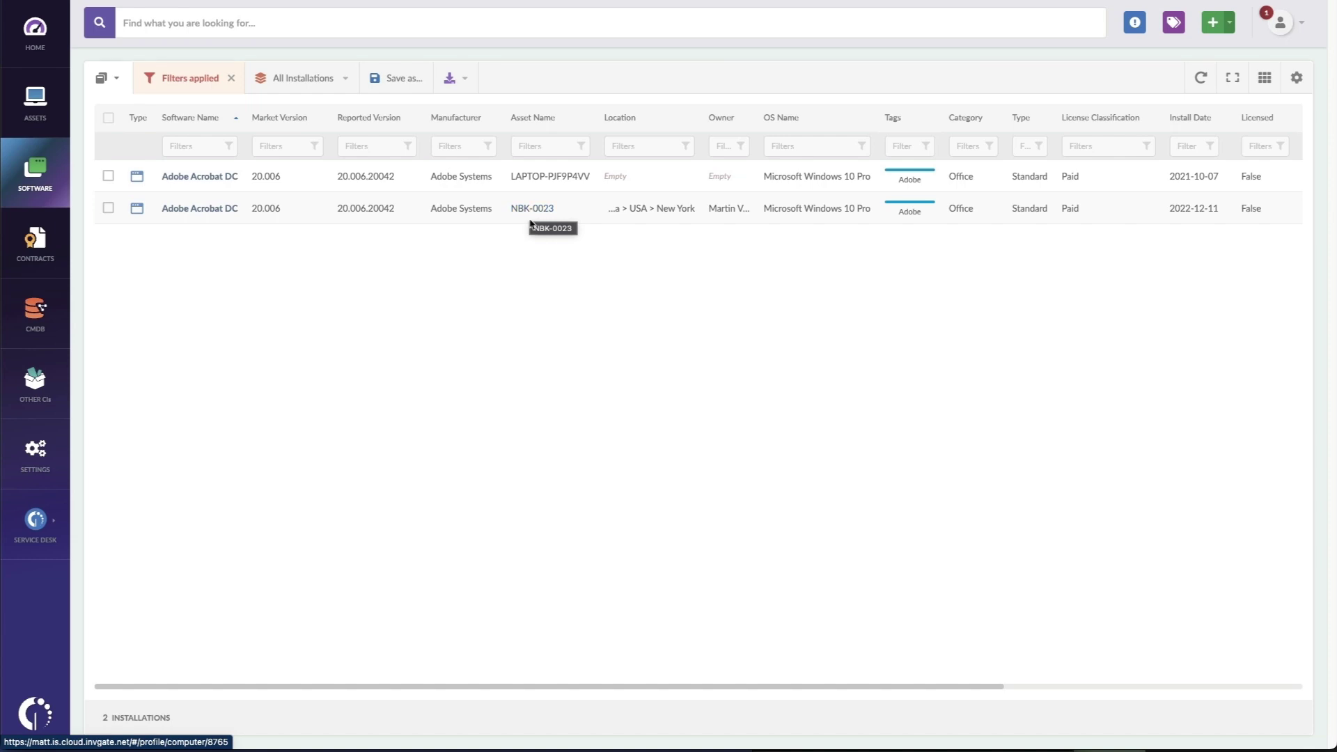
- Open the export dropdown to review the CSV and XLSX options, then close it
click(456, 79)
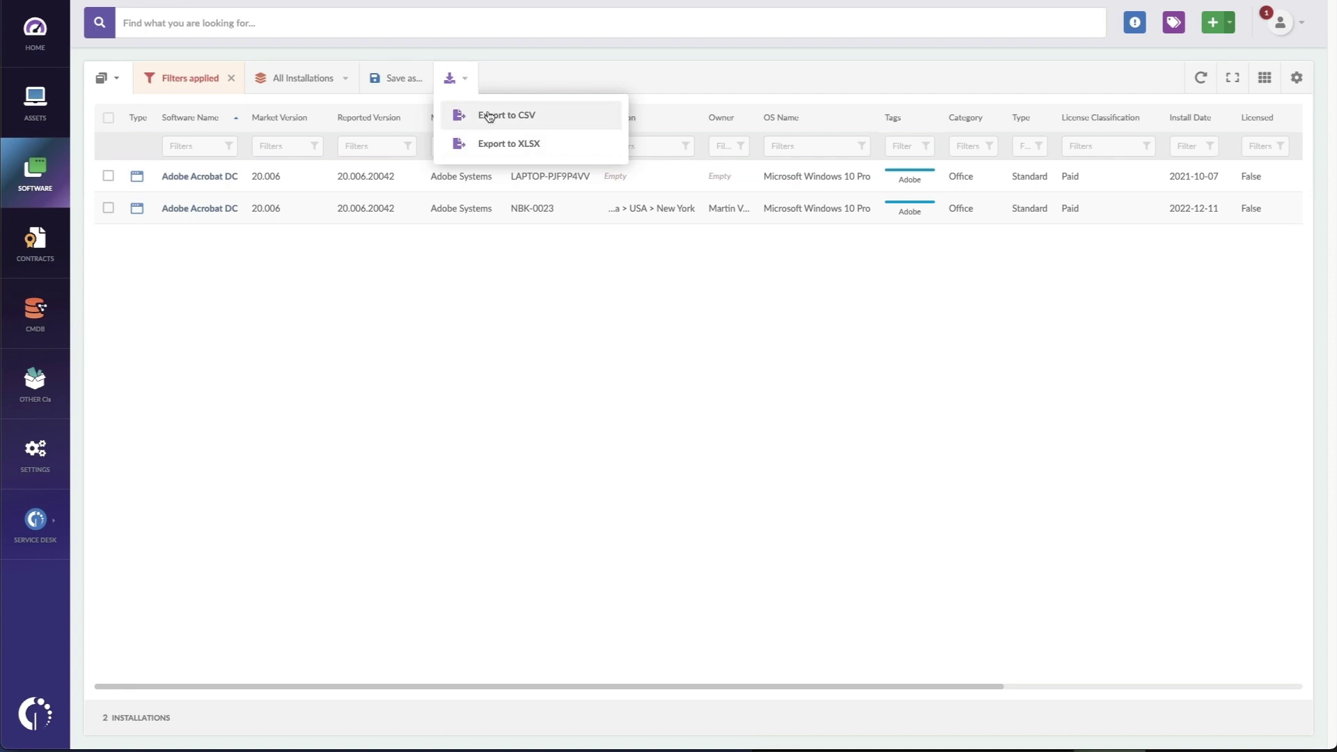
click(501, 321)
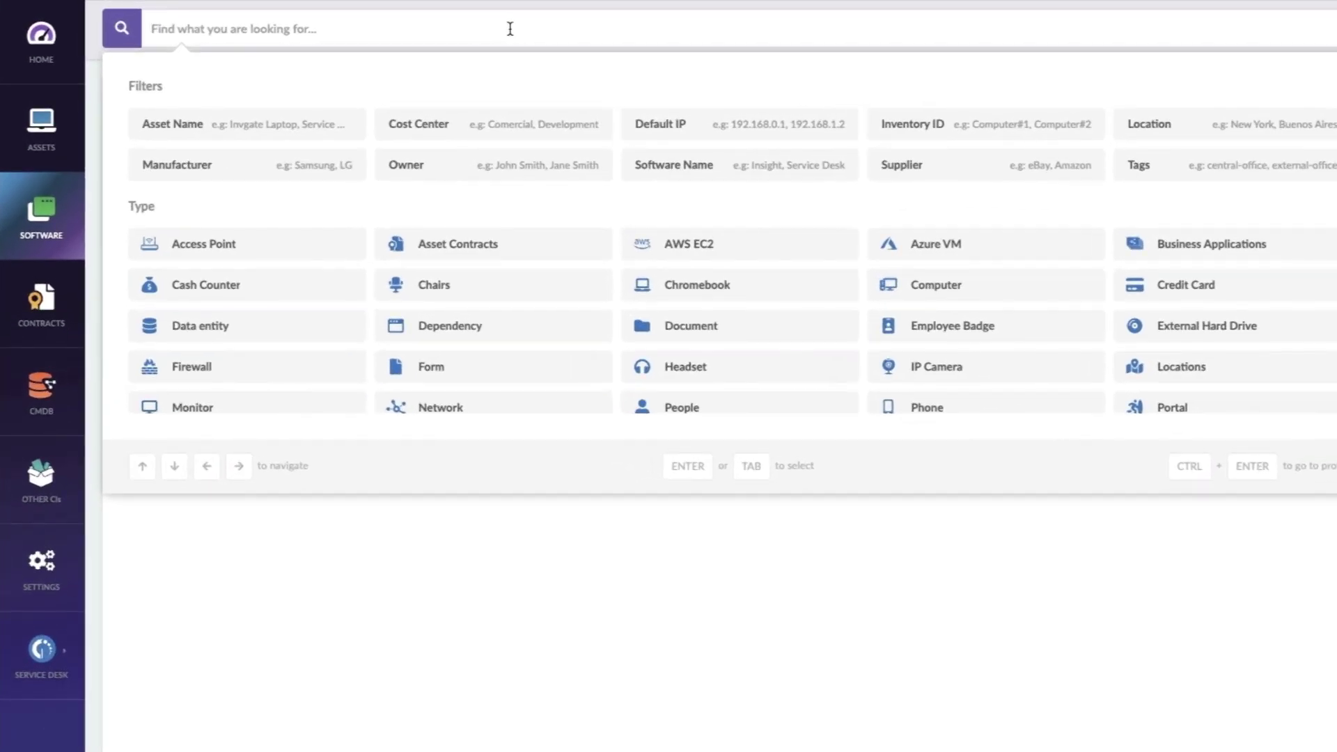
- Filter installations by Software Name contains 'steam' and view page two of the 63 results
text(software w)
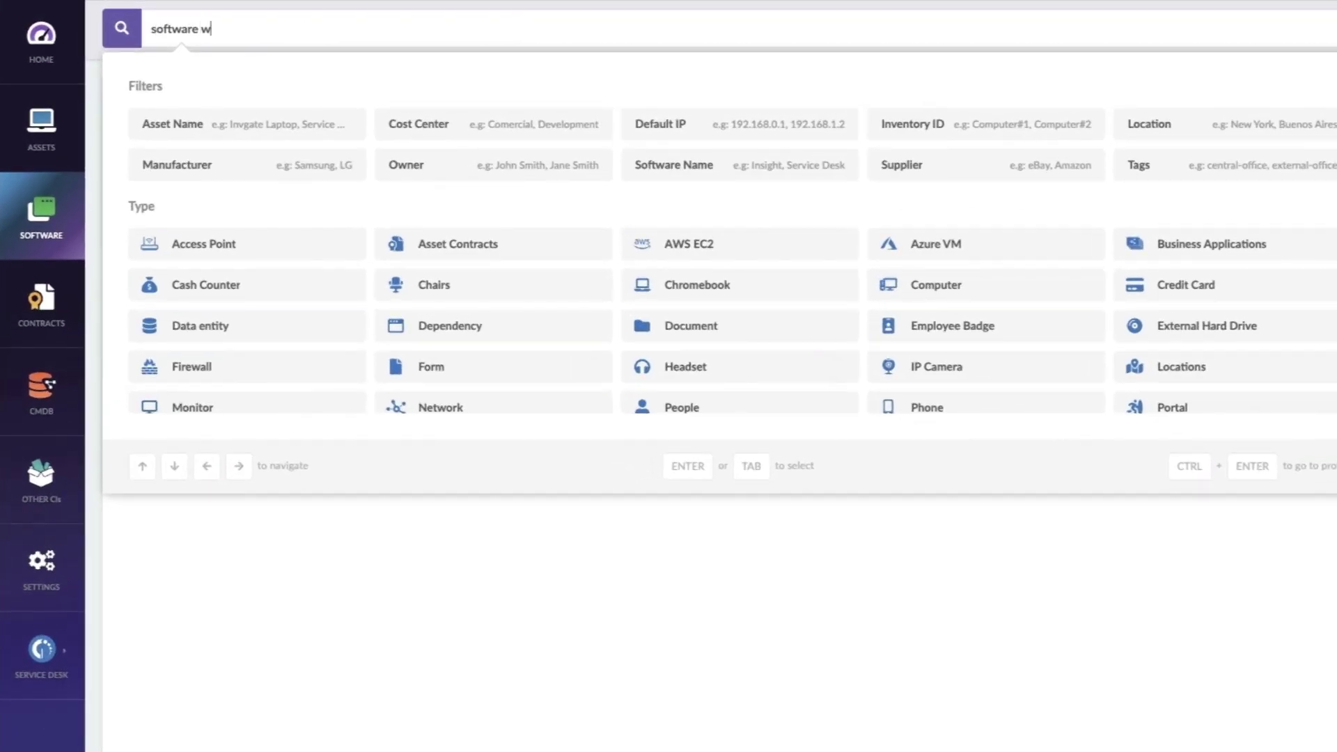
key(BackSpace)
text(name)
key(Return)
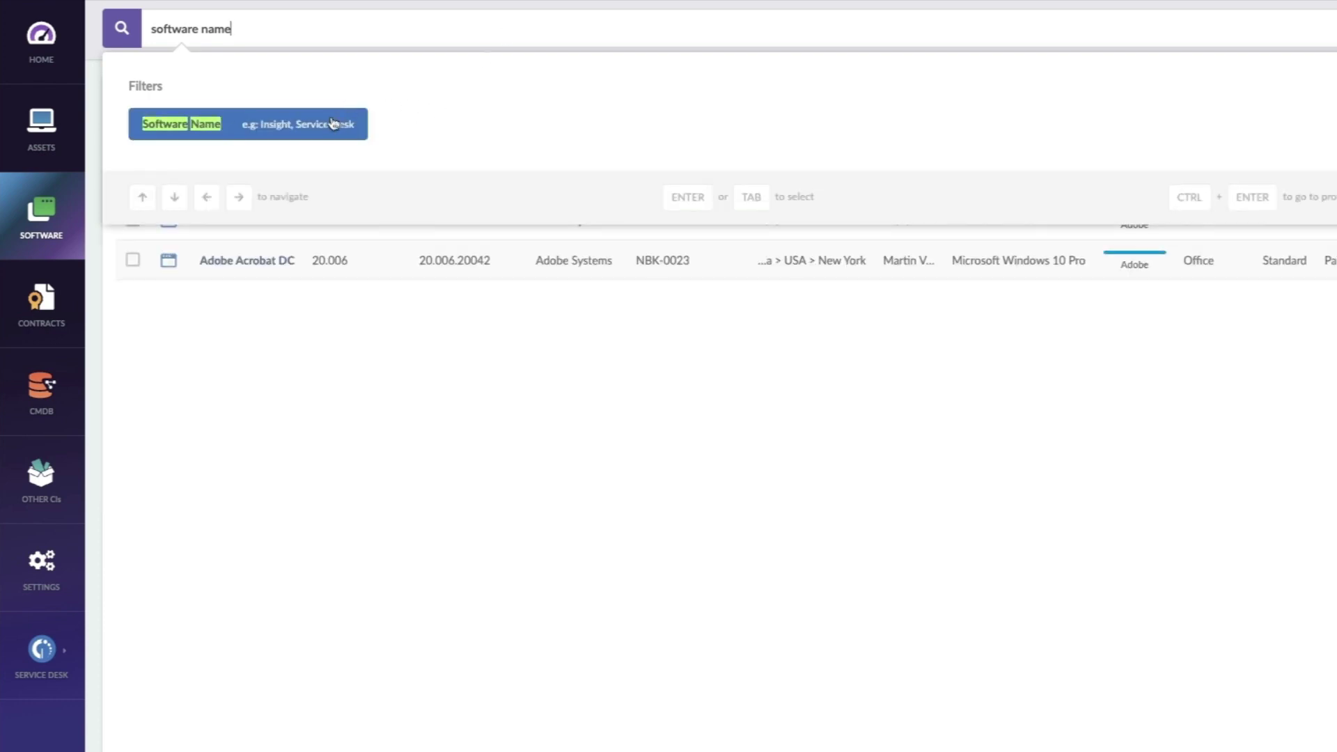
click(681, 125)
text(steam)
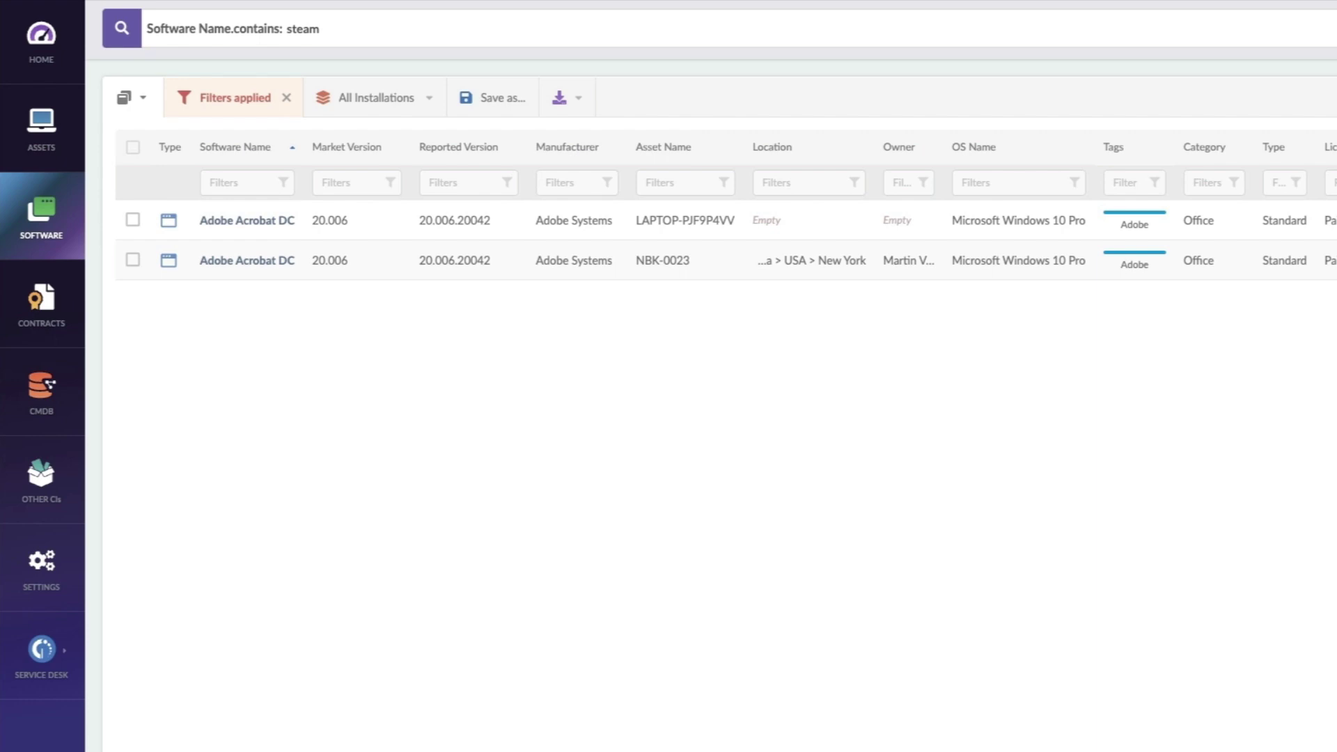
key(Return)
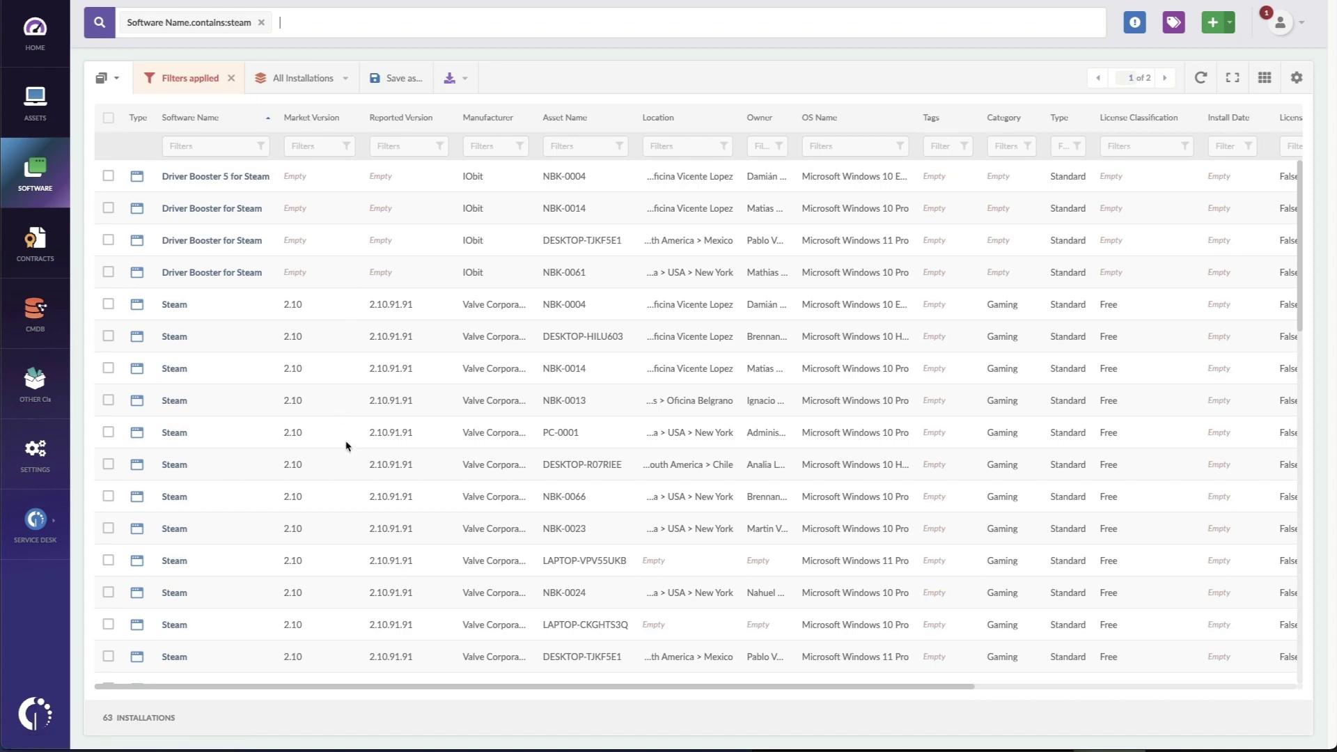
scroll(346, 444, down, 3)
scroll(347, 444, down, 10)
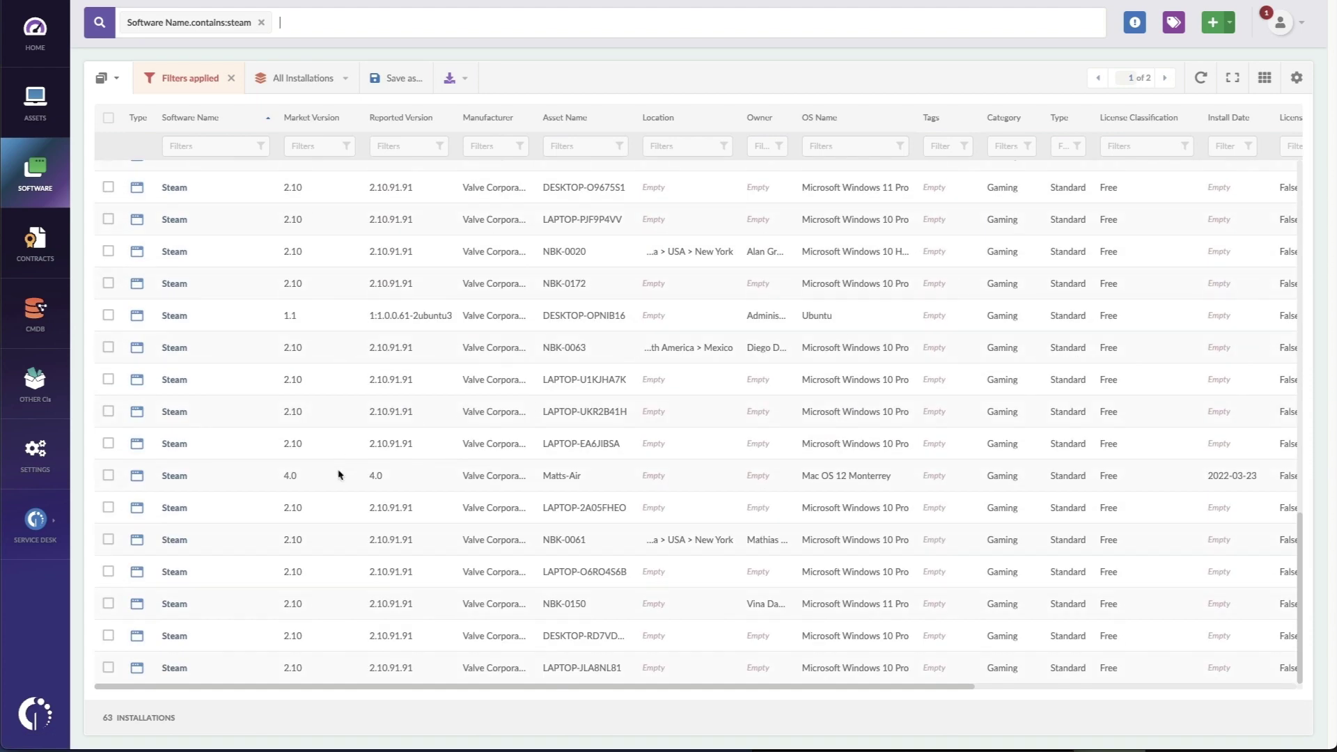
scroll(340, 474, up, 2)
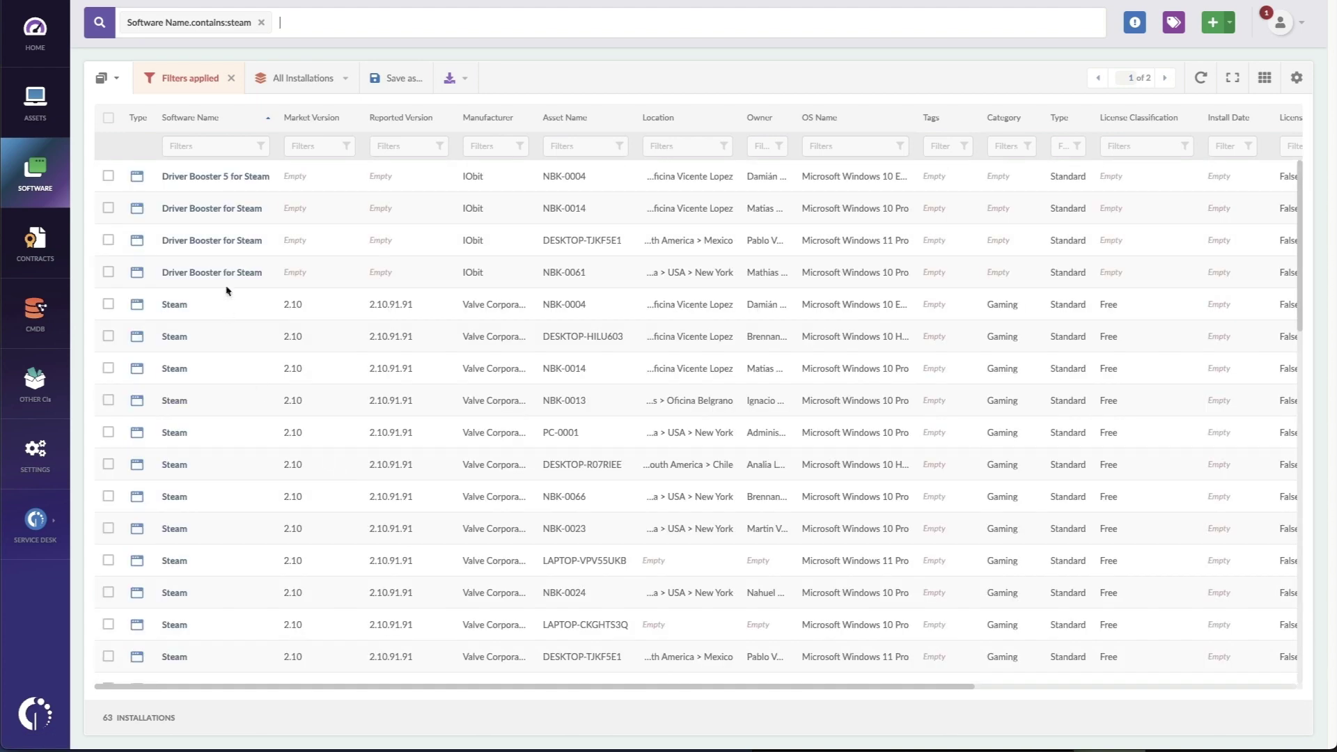
click(1164, 77)
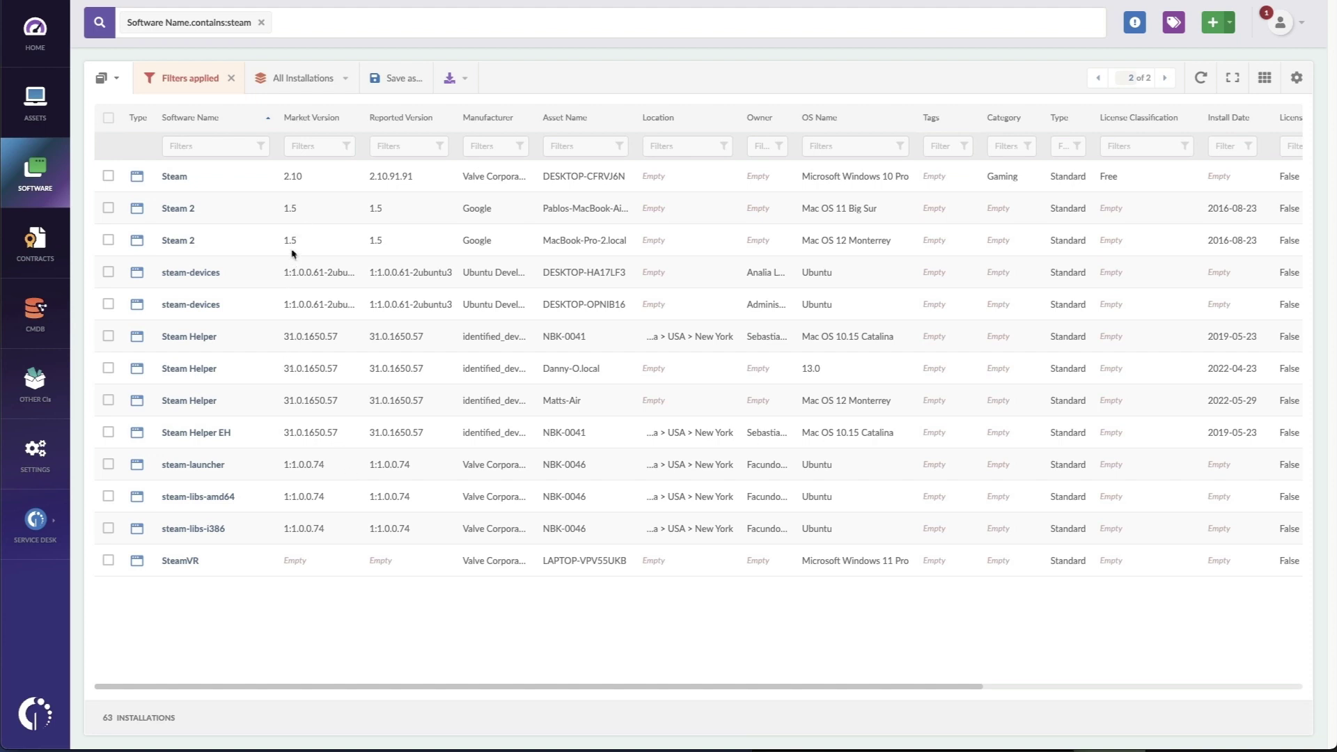
- In Assets Explorer, create a Quick Smart Tag named Steam from the steam software filter
click(47, 121)
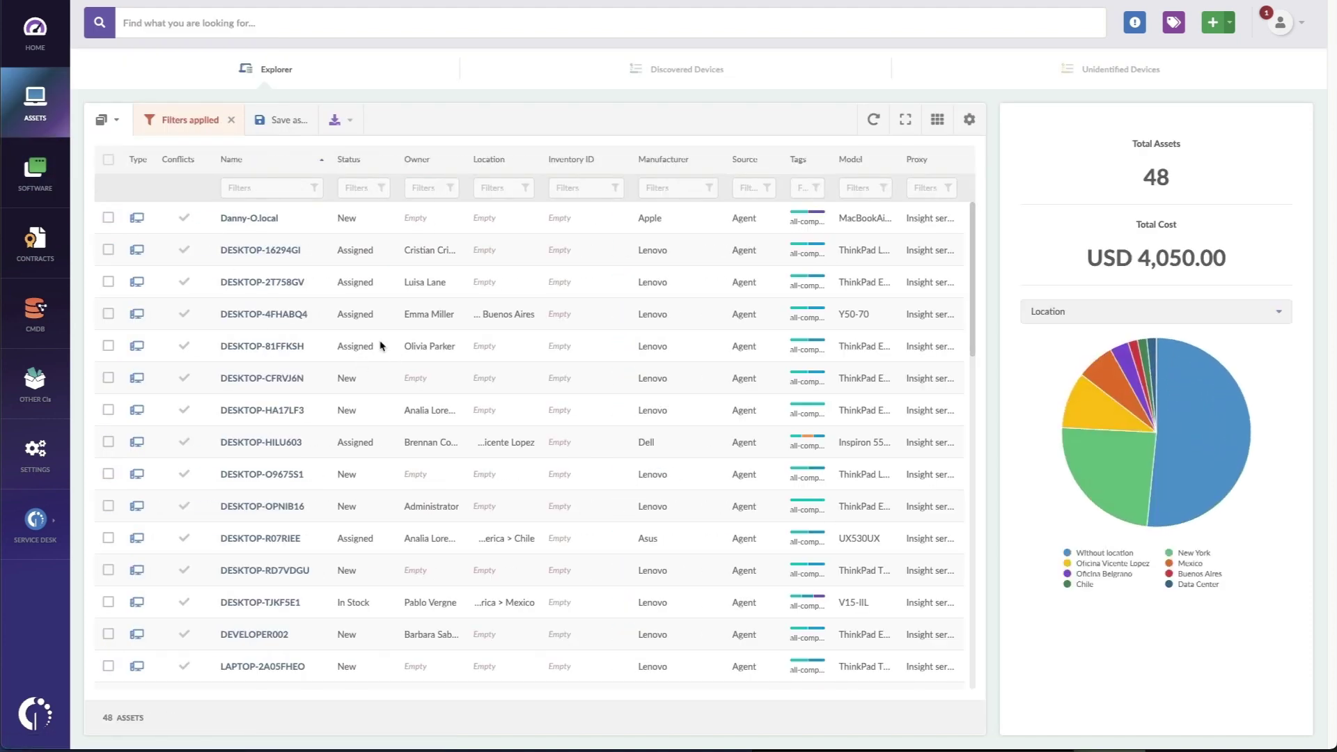
drag(1143, 178, 1179, 181)
click(195, 122)
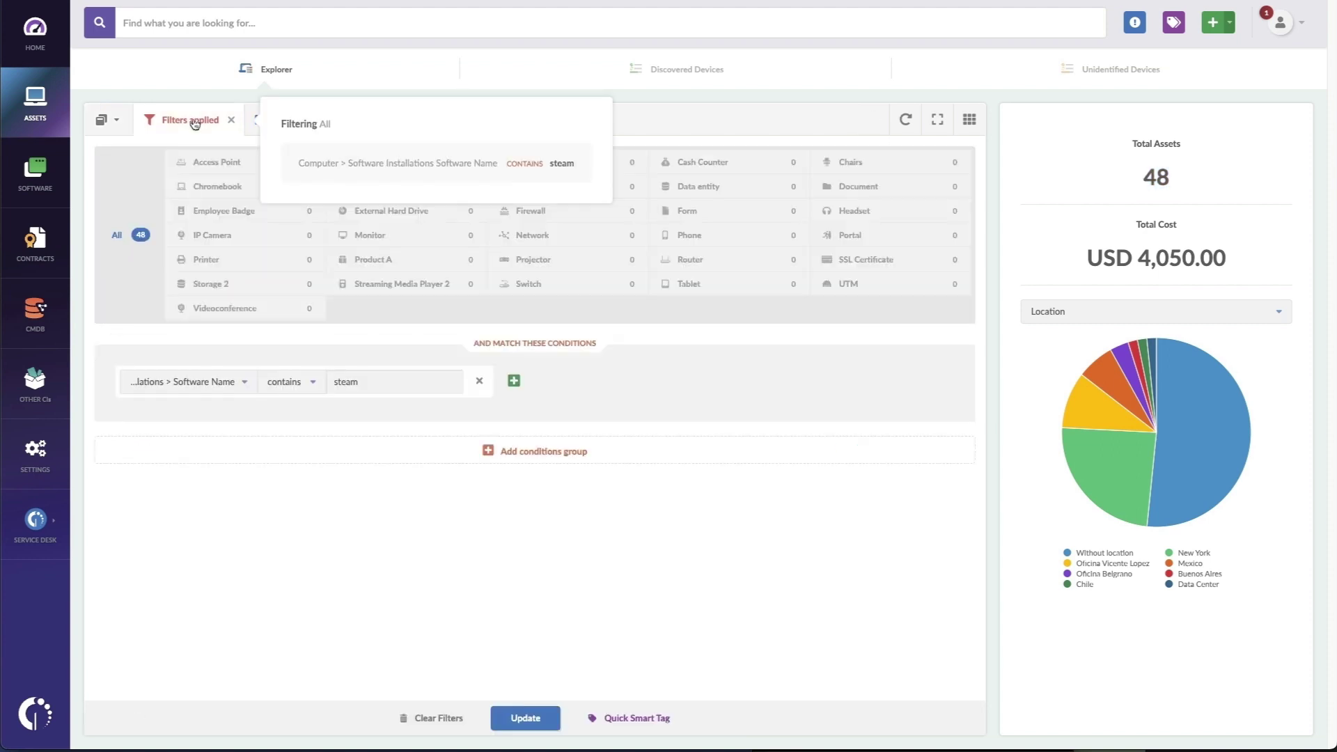
click(653, 725)
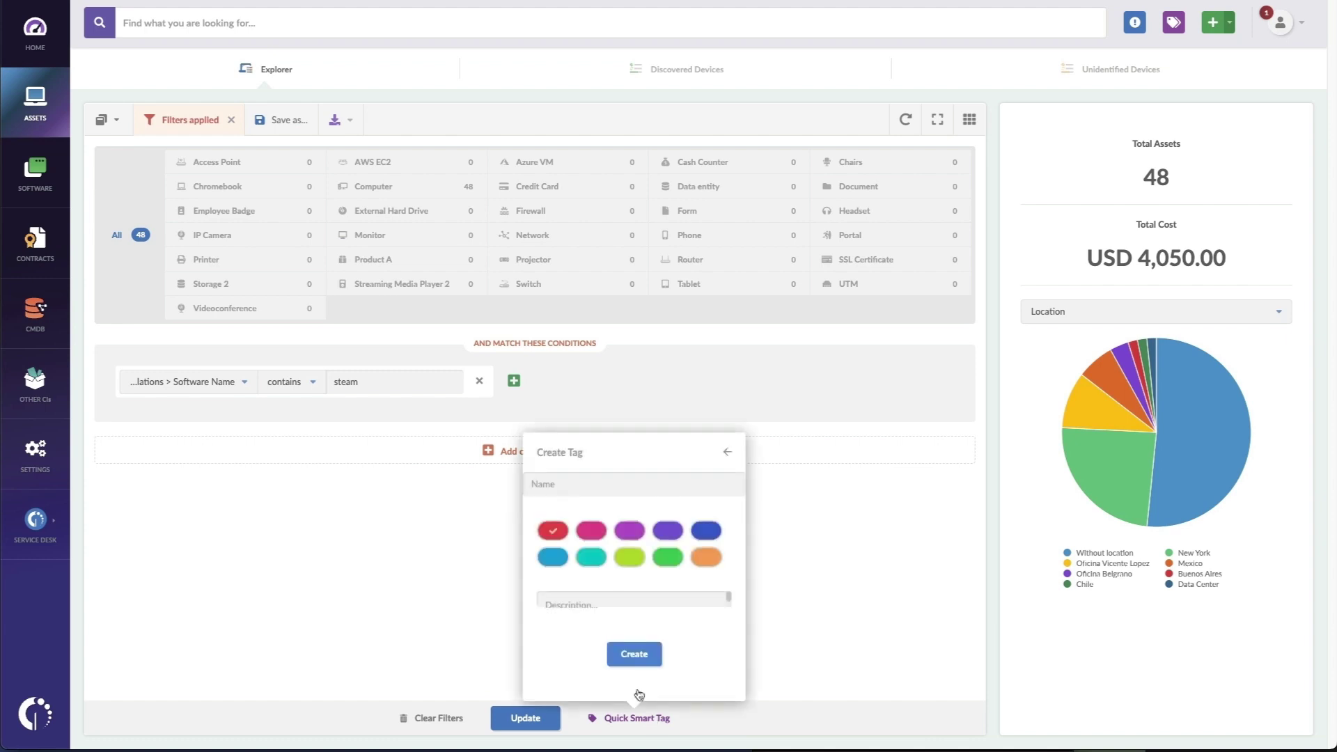
text(Steam)
click(625, 653)
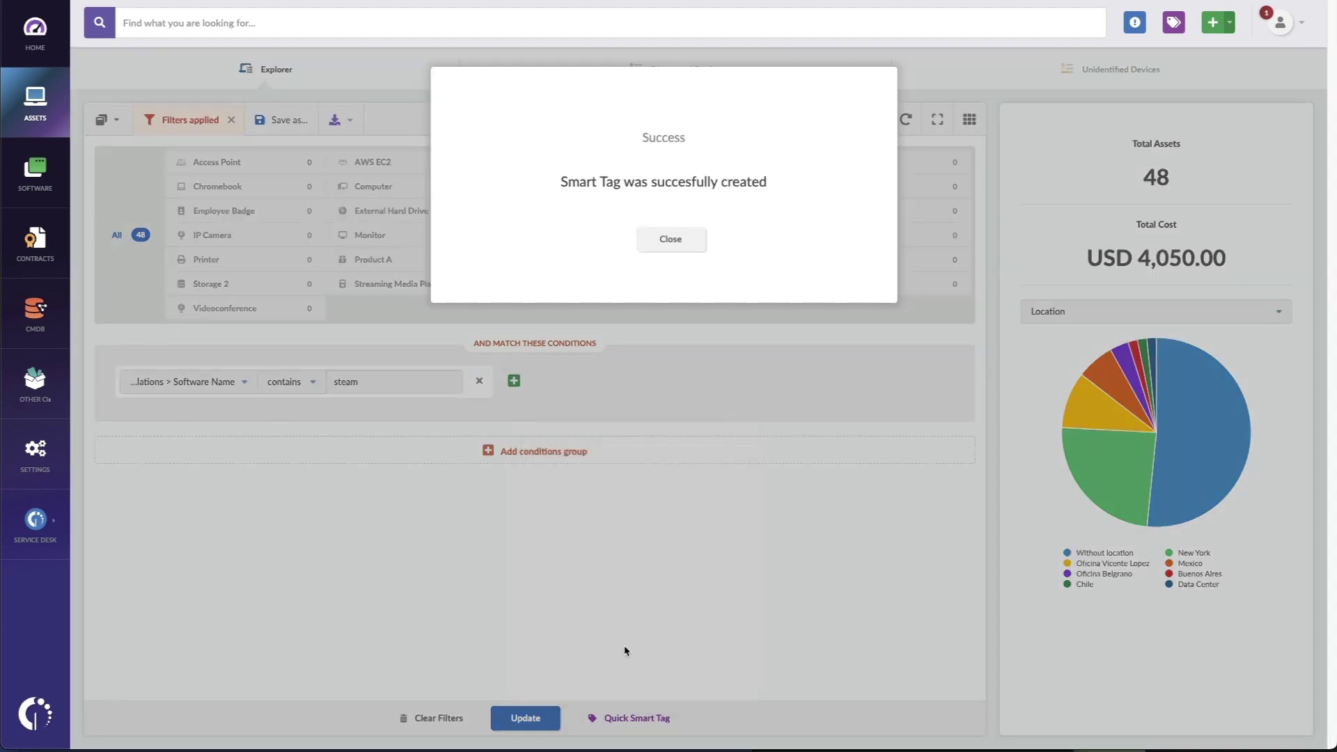
click(667, 246)
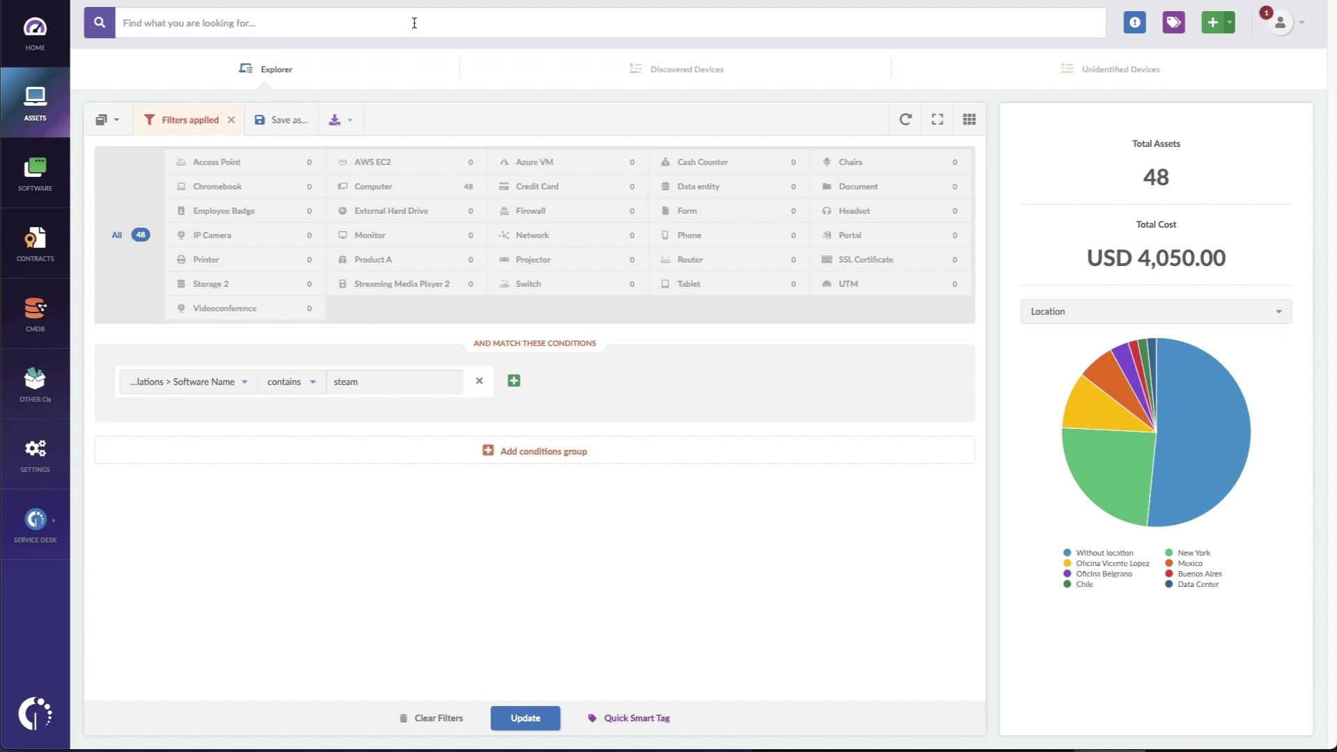
- Filter assets by Tags is Steam, then open and close the export menu
click(413, 23)
text(tags)
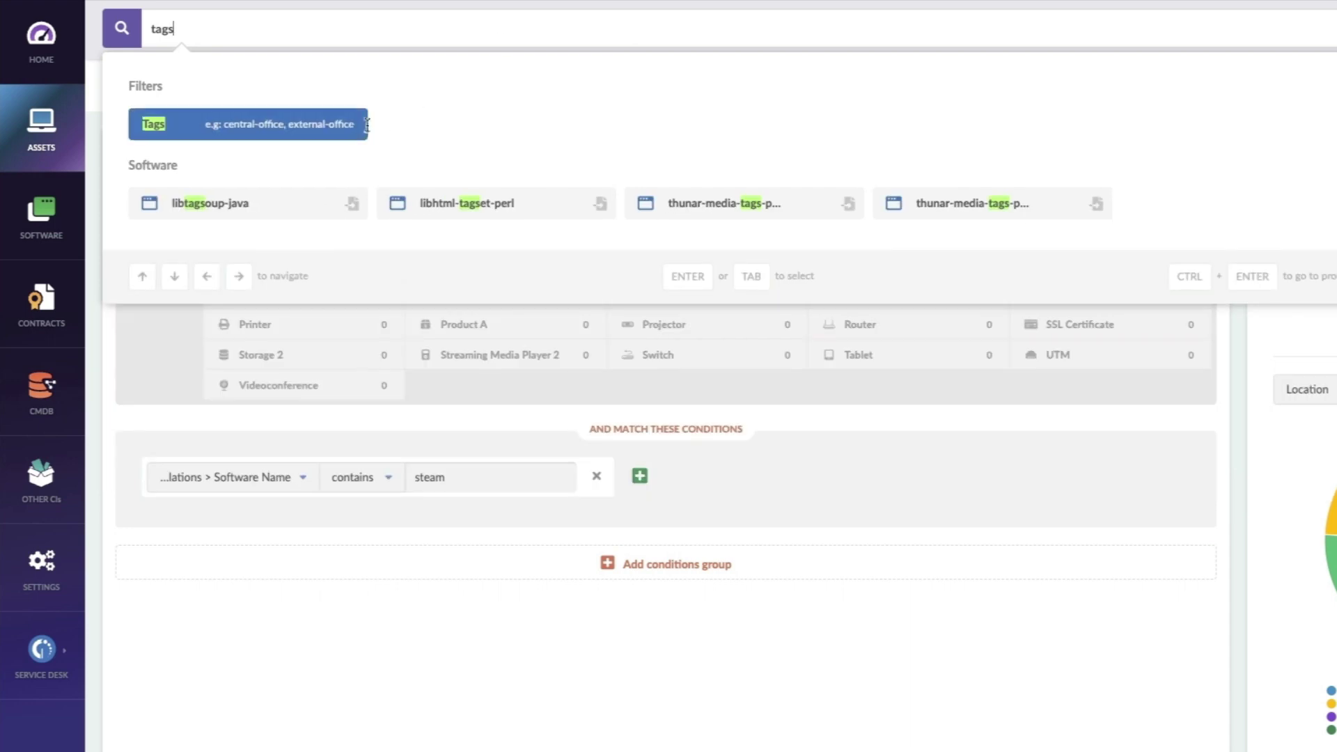
key(Return)
click(278, 122)
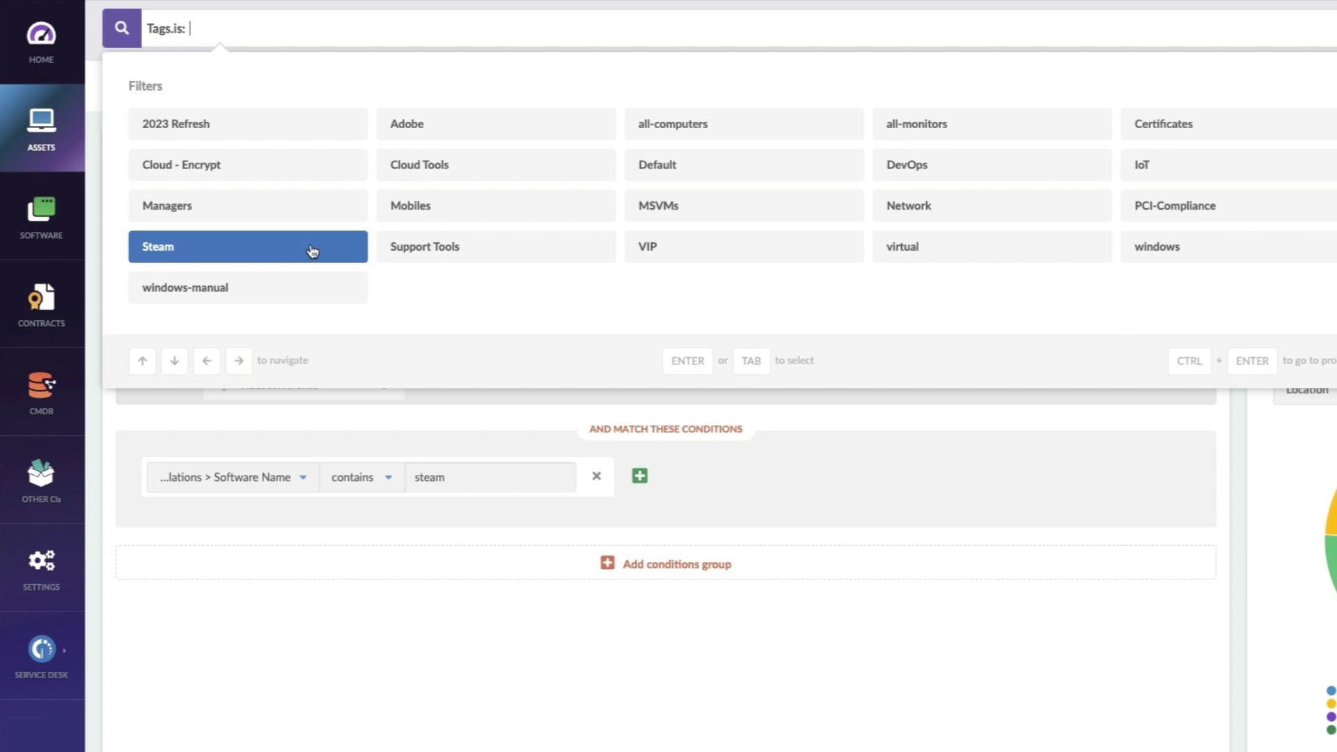
click(313, 252)
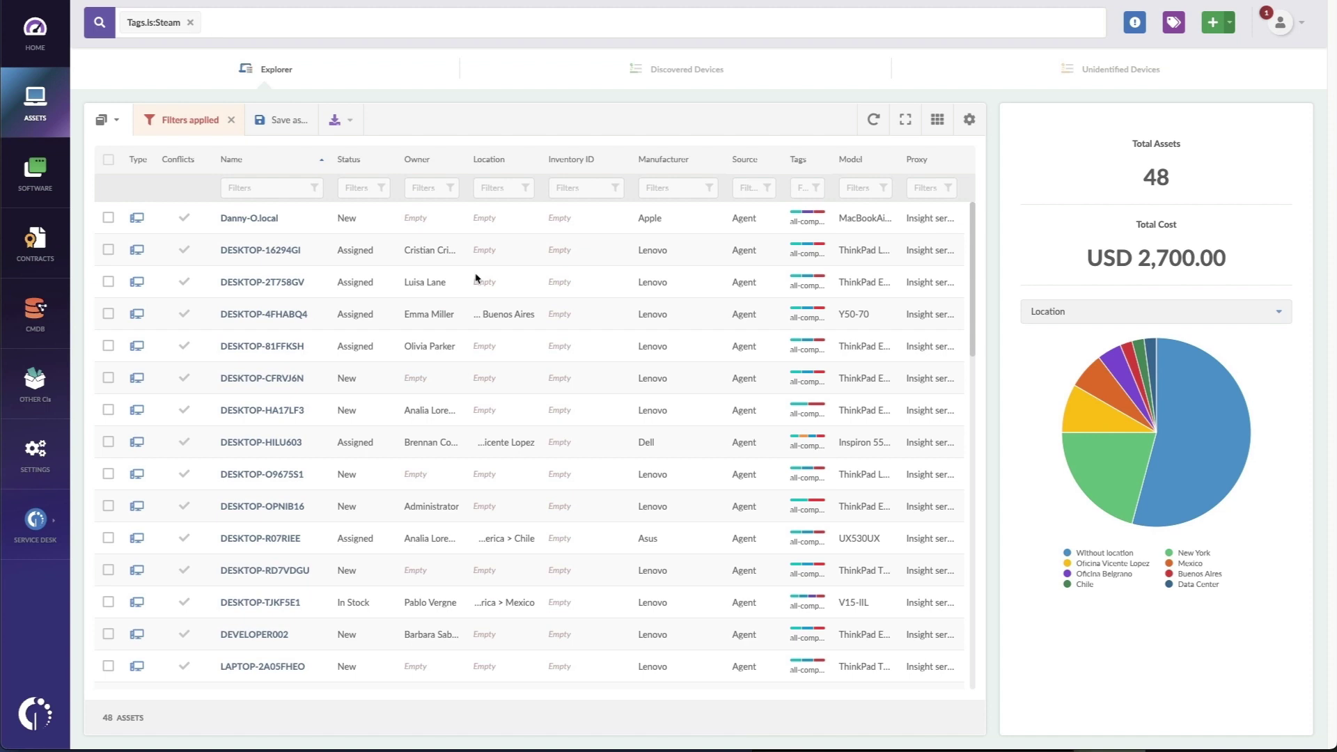
click(348, 118)
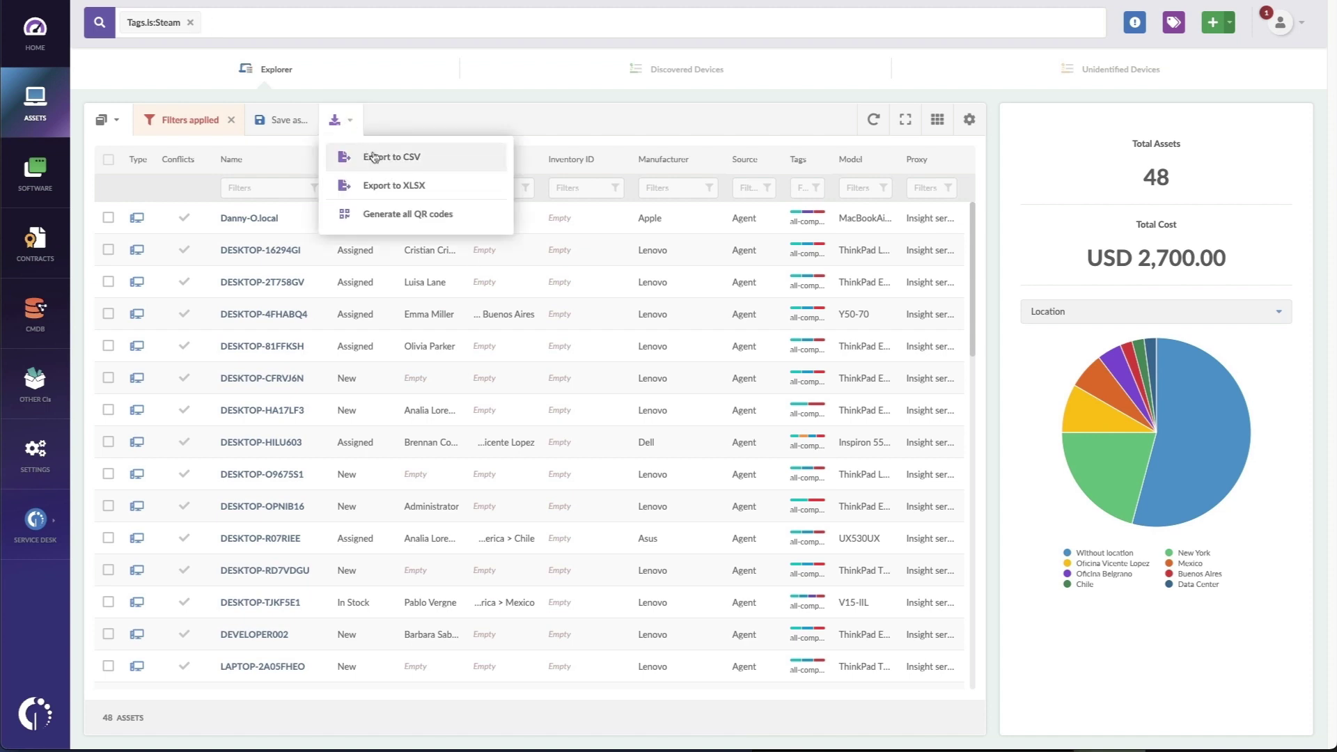
click(444, 117)
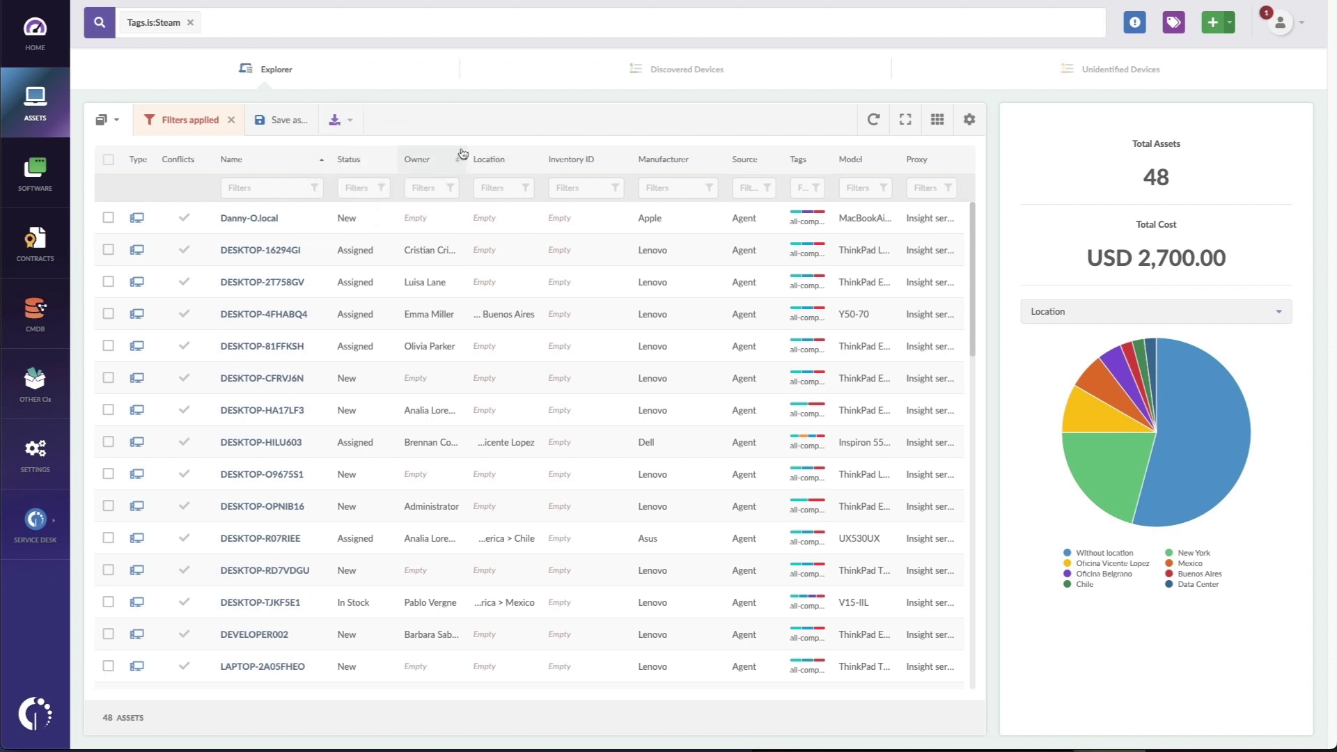